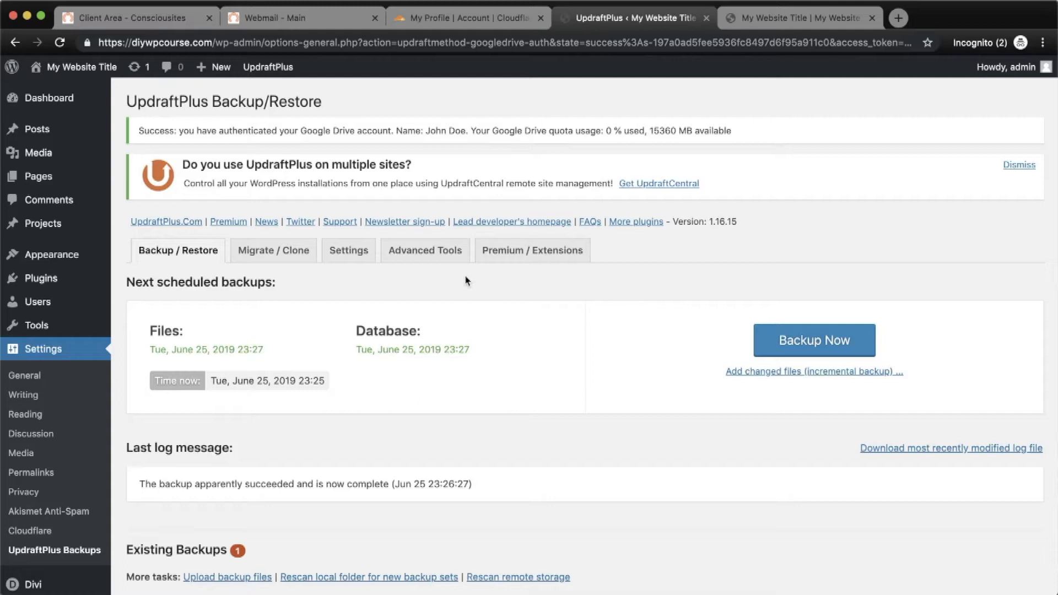
Search the plugin directory for 'mailjet', then install and activate the Mailjet Email Newsletter Marketing plugin.
mouse_move(80, 284)
click(158, 301)
click(895, 132)
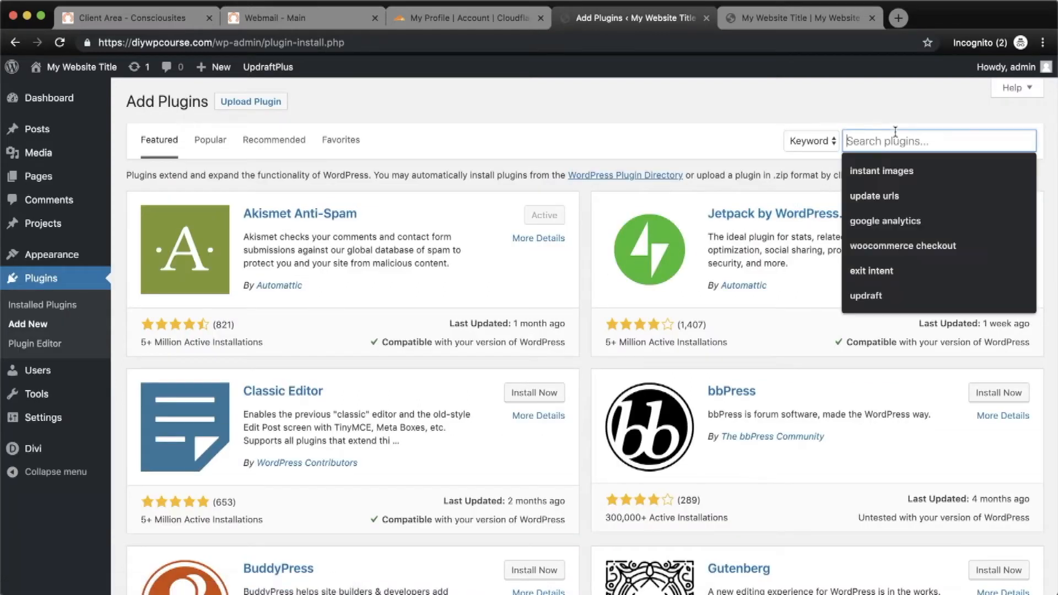
text(mailjet)
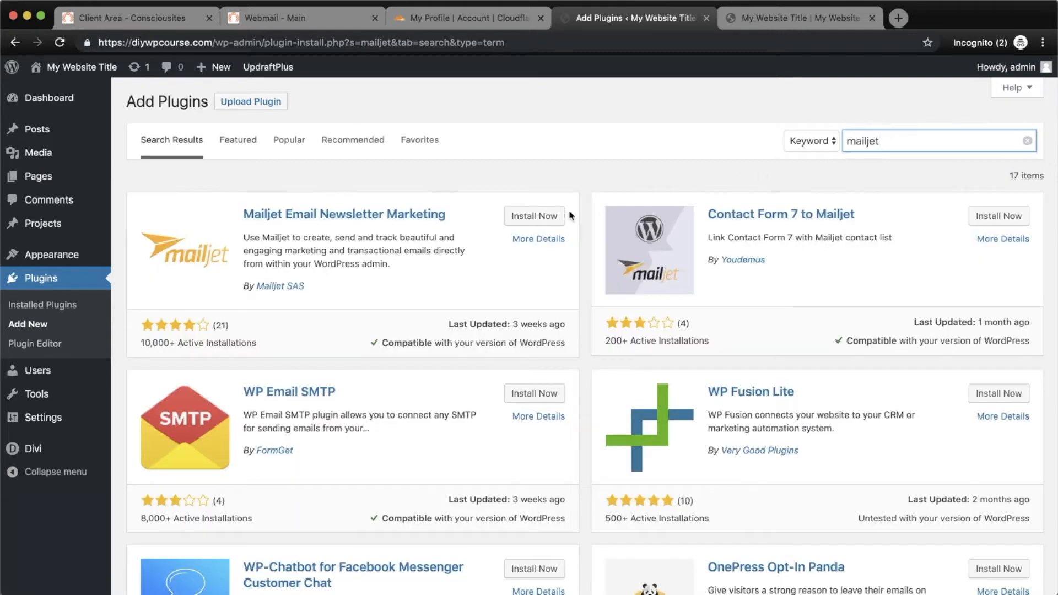
click(538, 218)
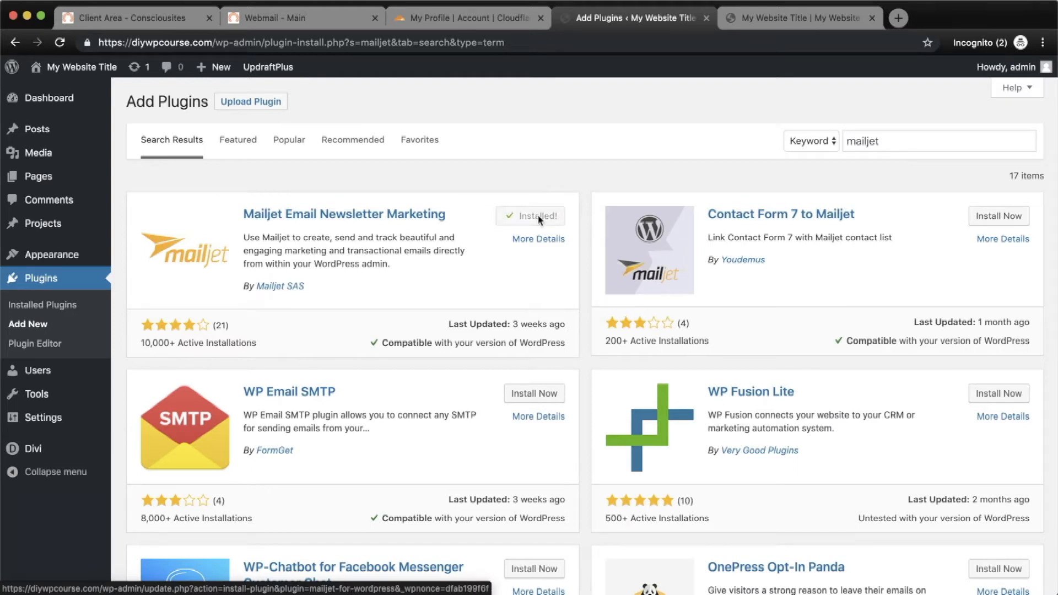
click(539, 217)
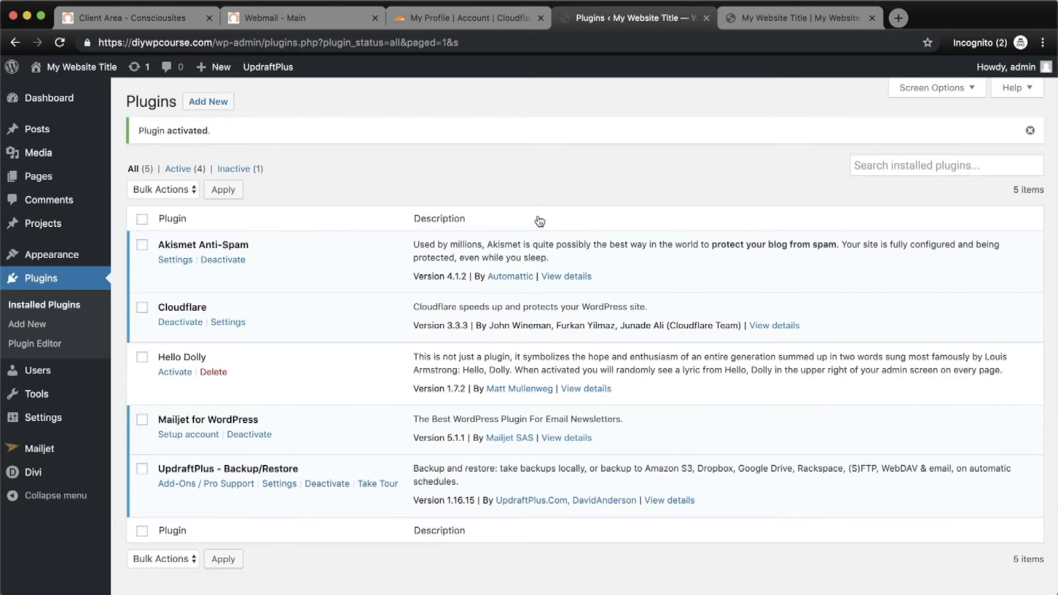
Open the Mailjet account setup page and open its 'Create an account' link in a new tab.
click(185, 435)
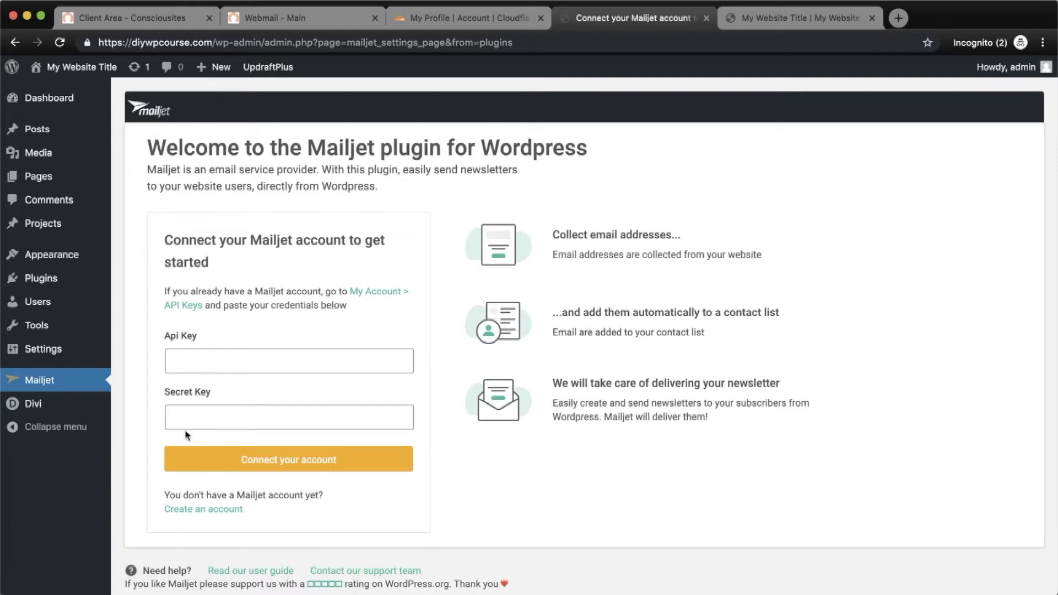
scroll(219, 516, down, 1)
right_click(215, 508)
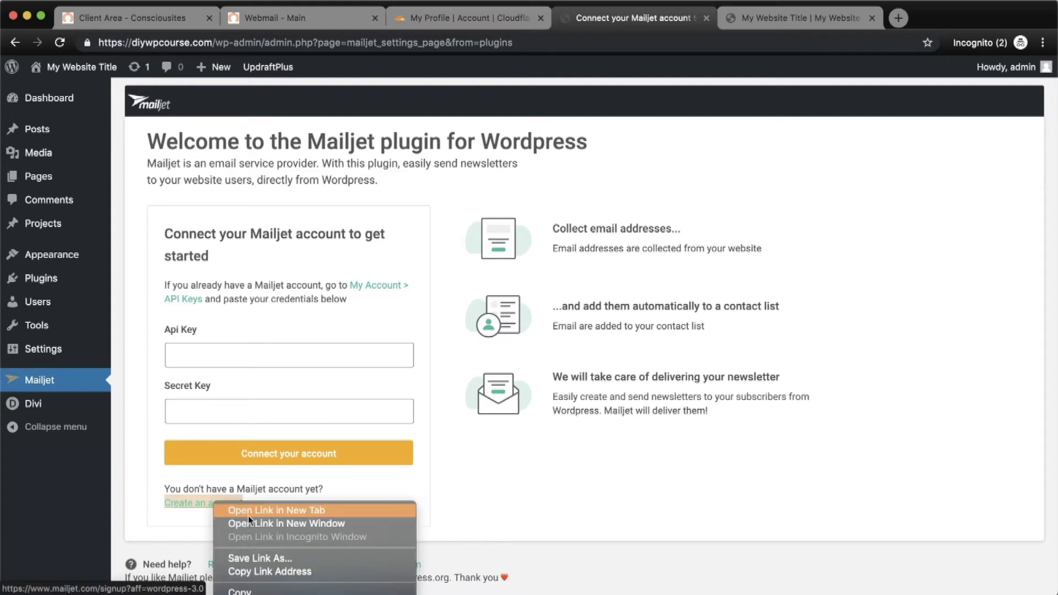
click(287, 511)
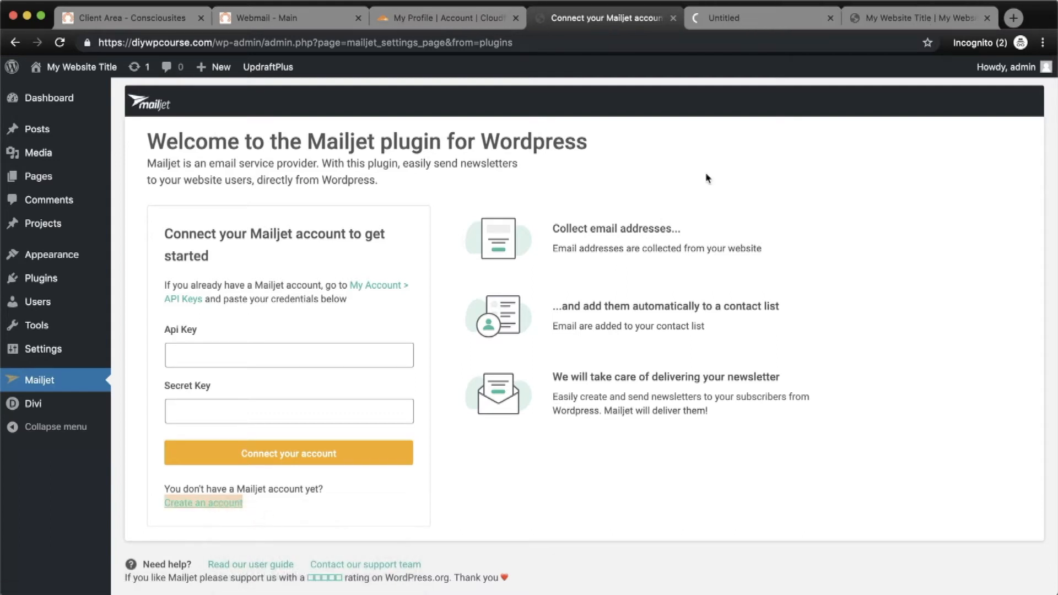
Sign up on Mailjet with the site's e-mail address and a password, passing the reCAPTCHA.
click(781, 22)
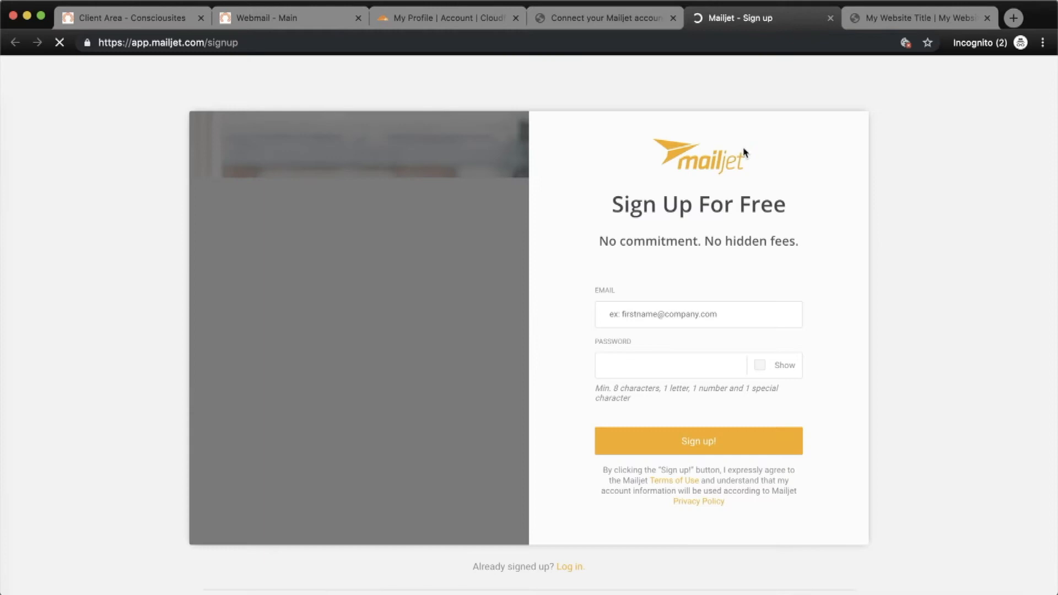
key(Tab)
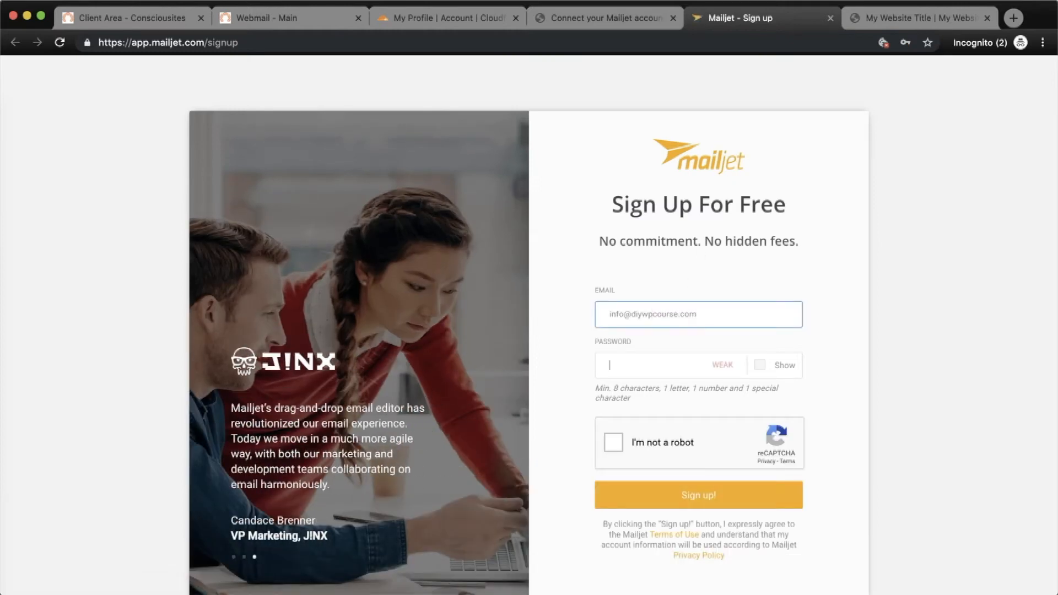
text(**************)
click(612, 444)
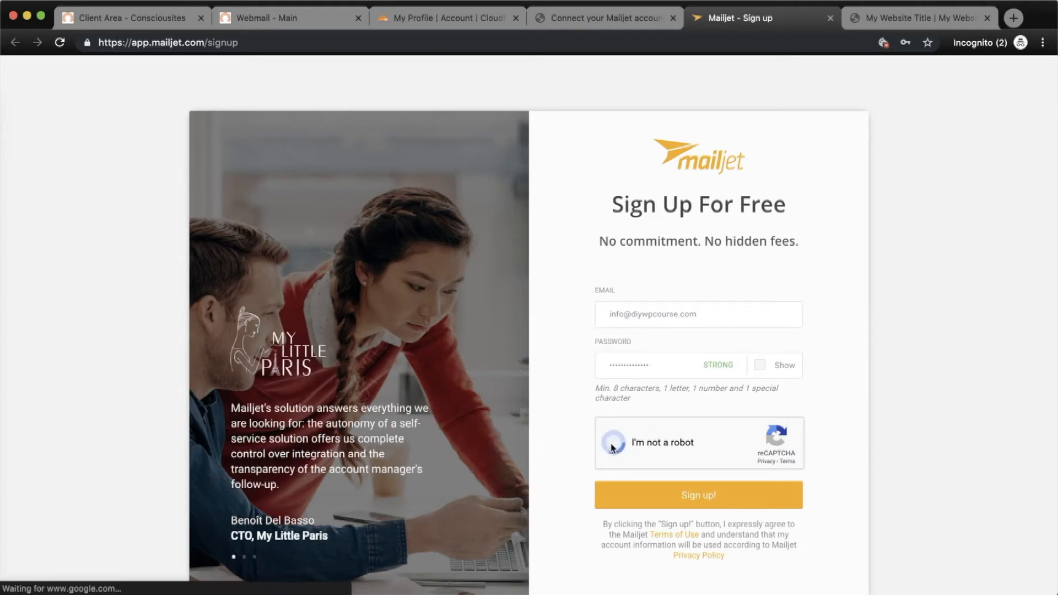
click(688, 496)
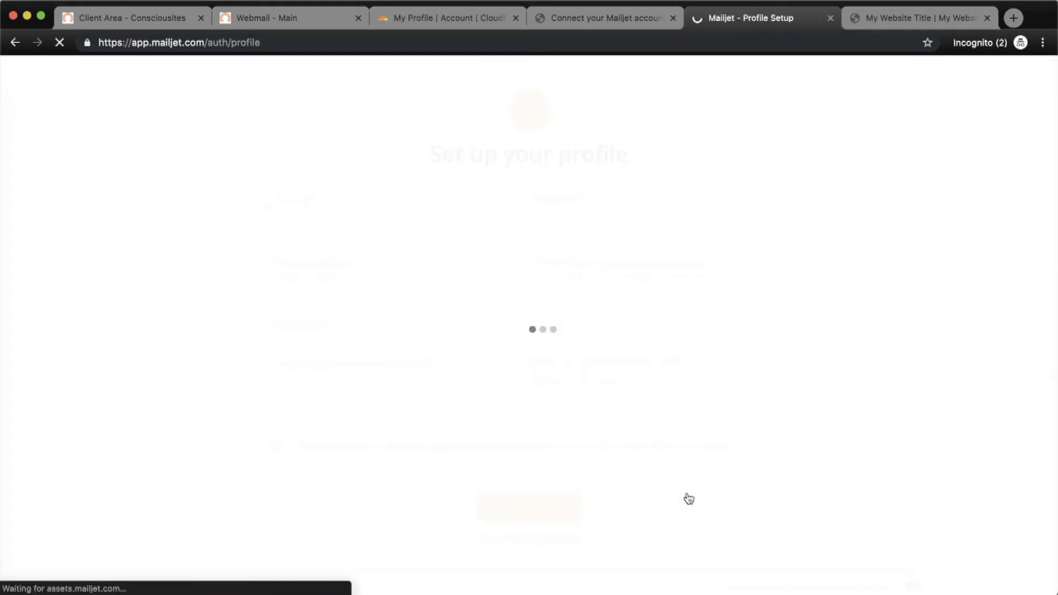
Fill the profile with name DIY WP Course, URL diywpcourse.com and industry Marketing, Creative Agencies.
click(324, 219)
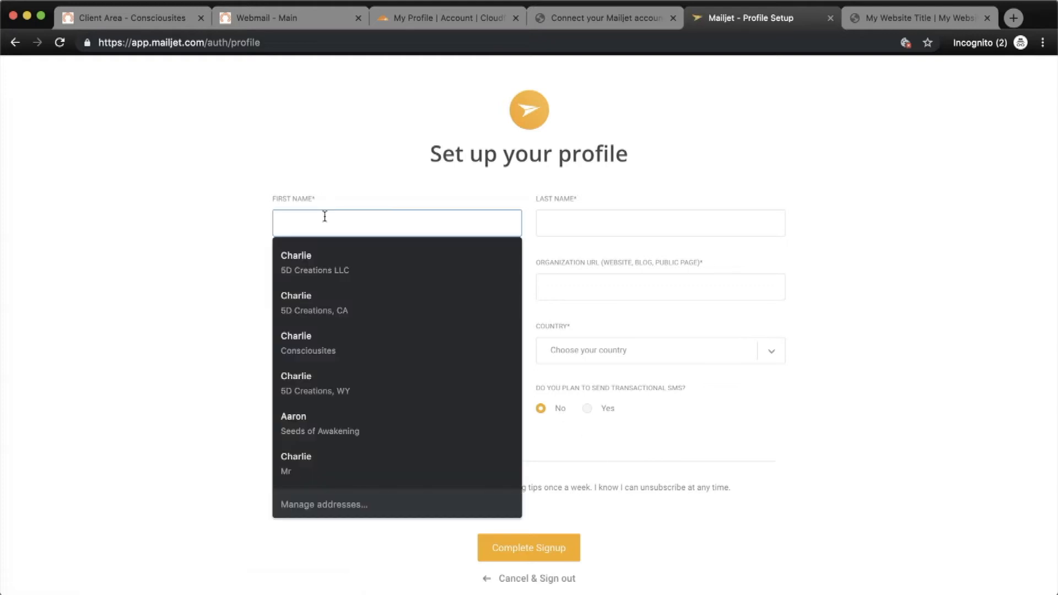
text(DIY WP Course)
key(Tab)
text(diywpcourse.com)
click(508, 351)
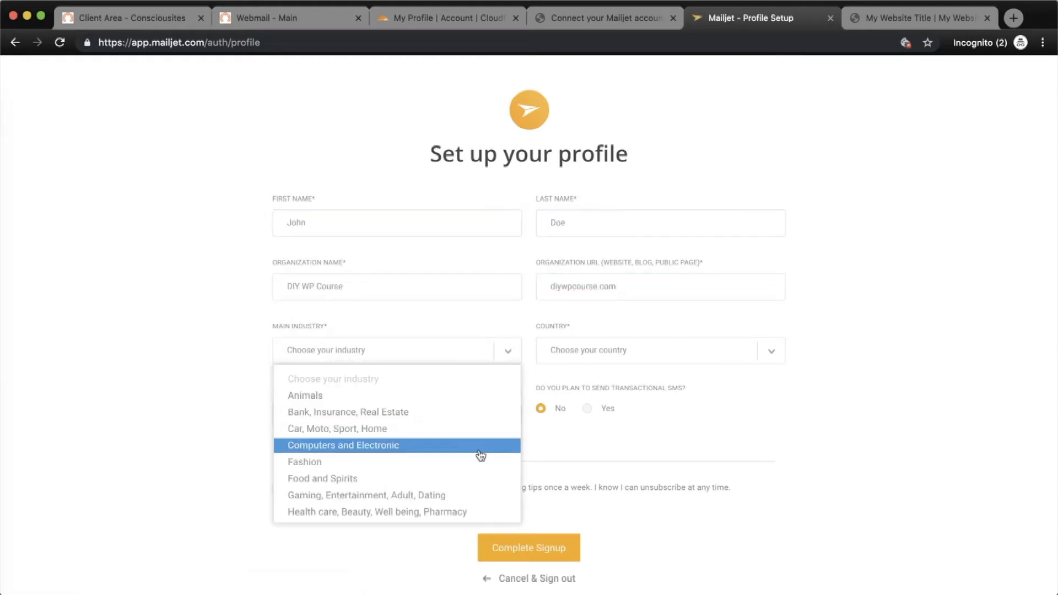
scroll(464, 438, down, 3)
click(440, 419)
Set country United States, state California, monthly volume 0 - 50,000, and complete the signup.
click(739, 362)
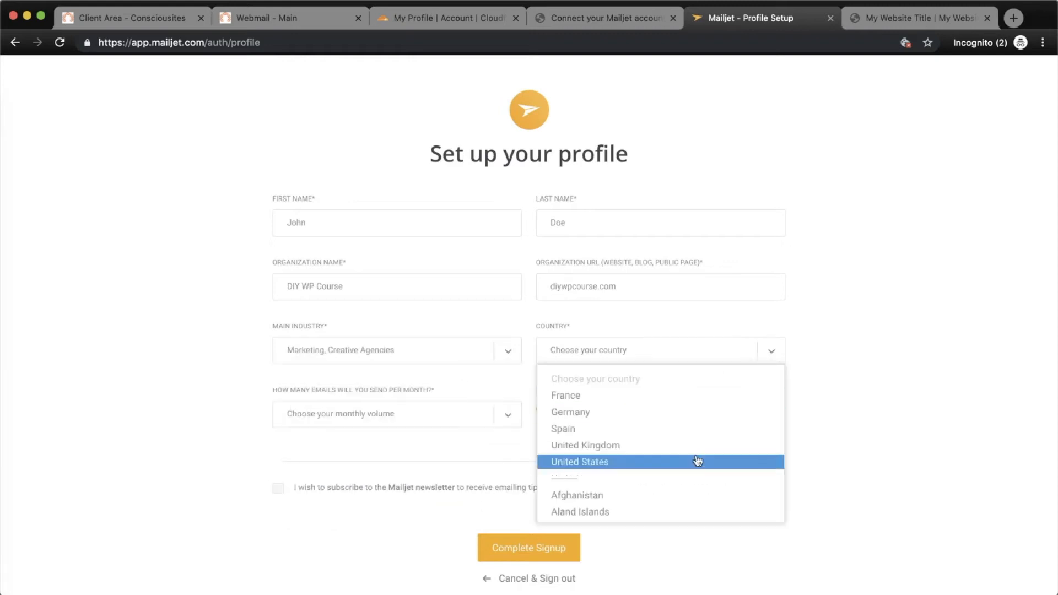
click(699, 464)
click(508, 419)
click(463, 456)
click(752, 416)
click(721, 509)
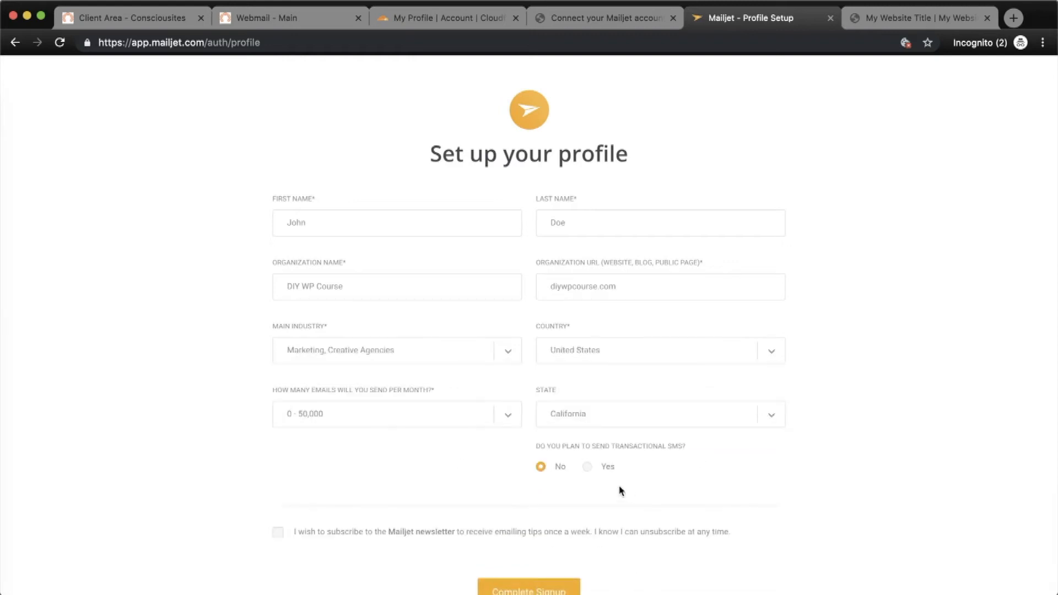
scroll(436, 549, down, 1)
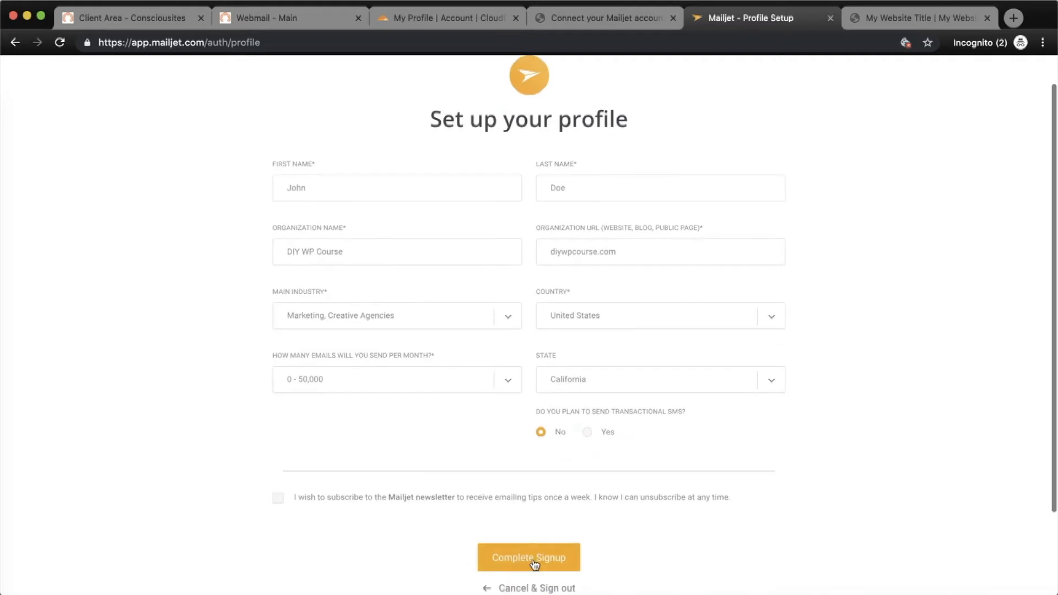
click(533, 562)
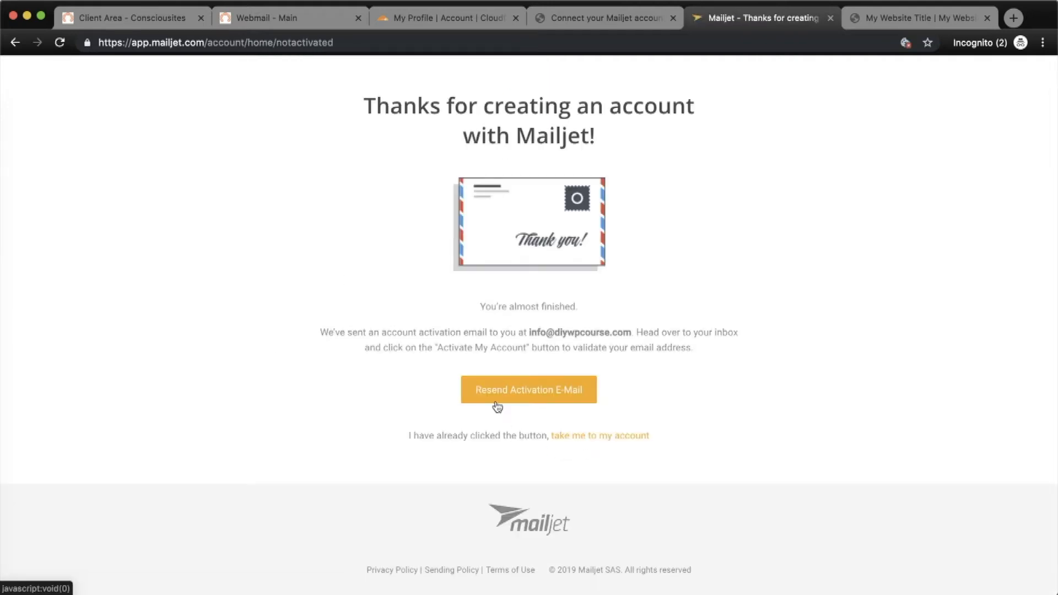
click(264, 19)
Refresh the Roundcube inbox, open 'Mailjet – Activate your account' and activate the account.
click(236, 266)
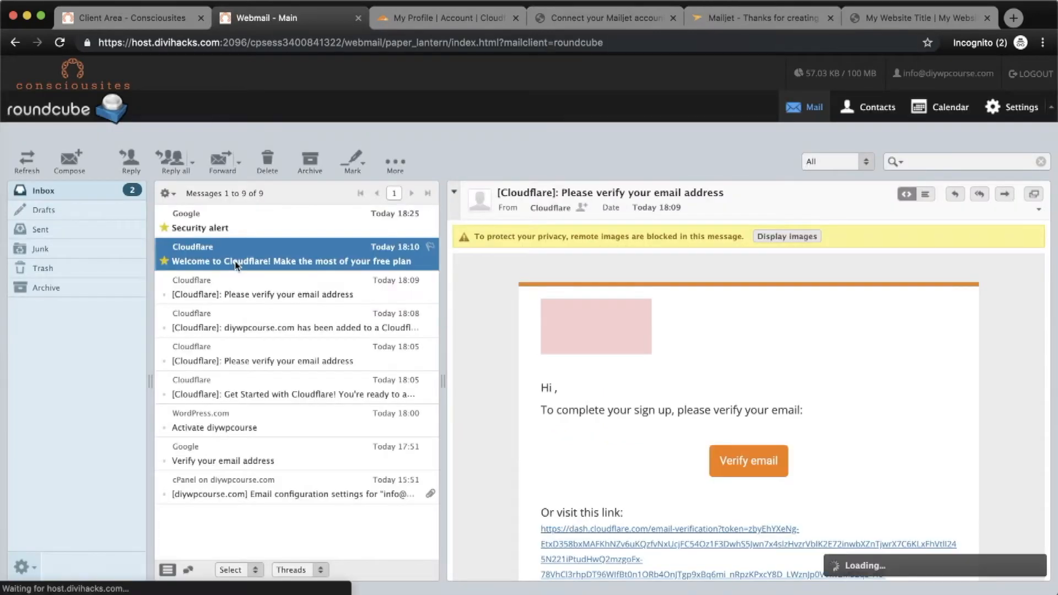
click(194, 226)
click(27, 161)
click(280, 232)
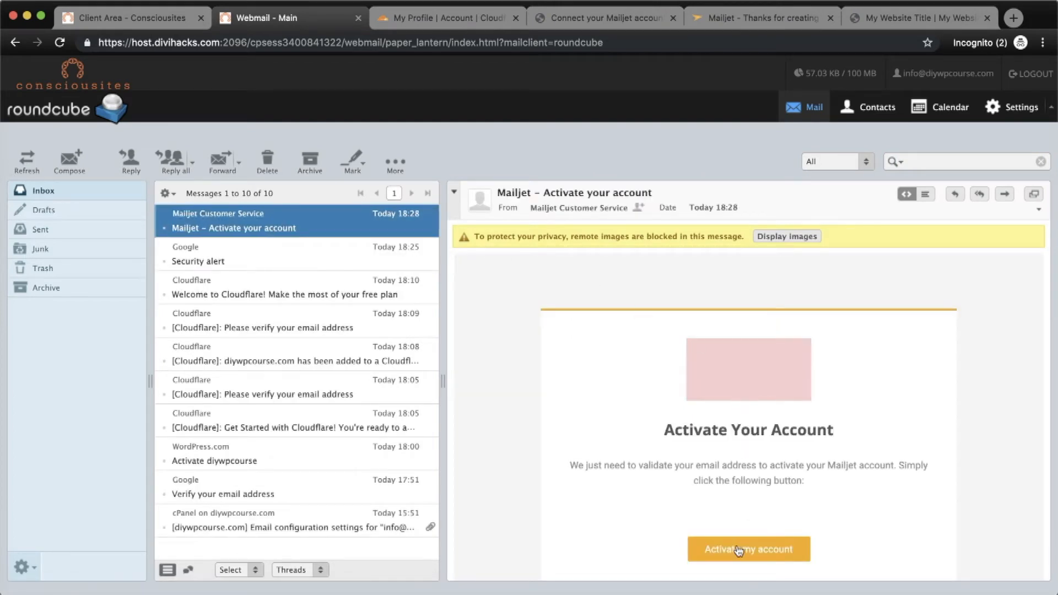
click(738, 550)
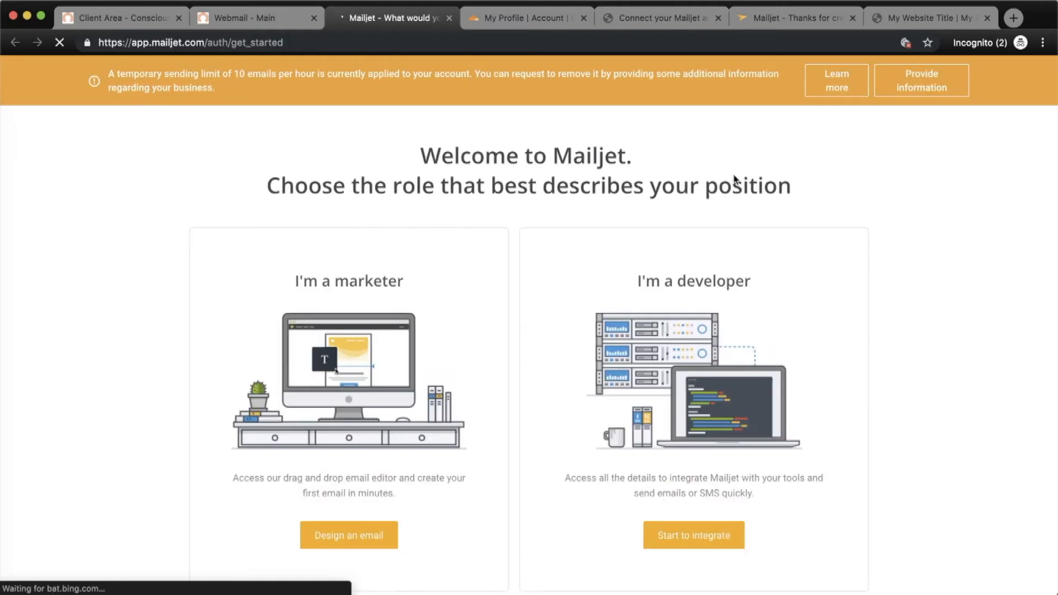
Choose the developer role in Mailjet and dismiss the welcome product tour.
scroll(706, 215, down, 3)
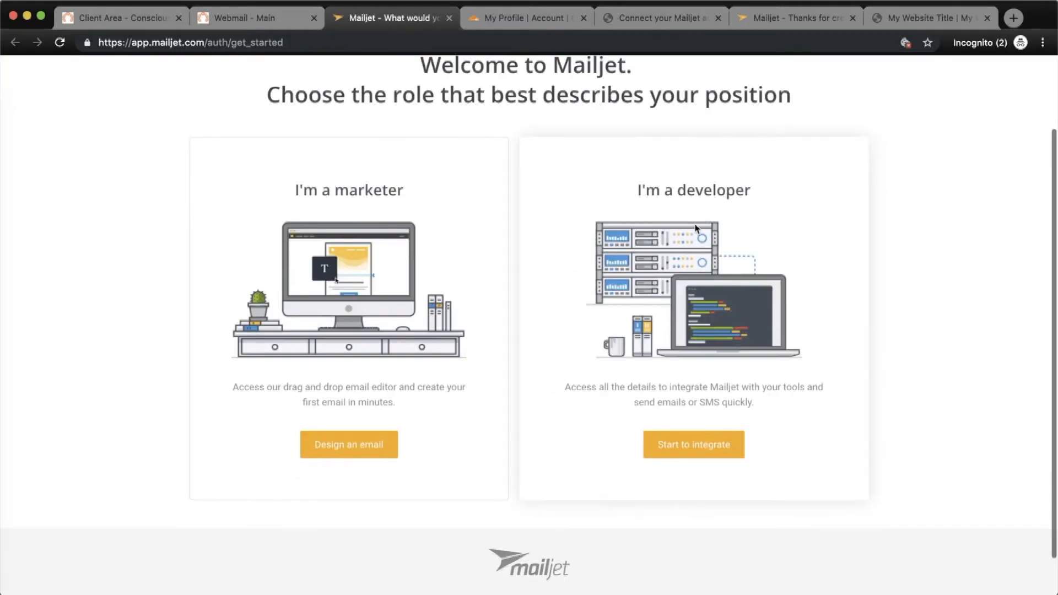
click(693, 442)
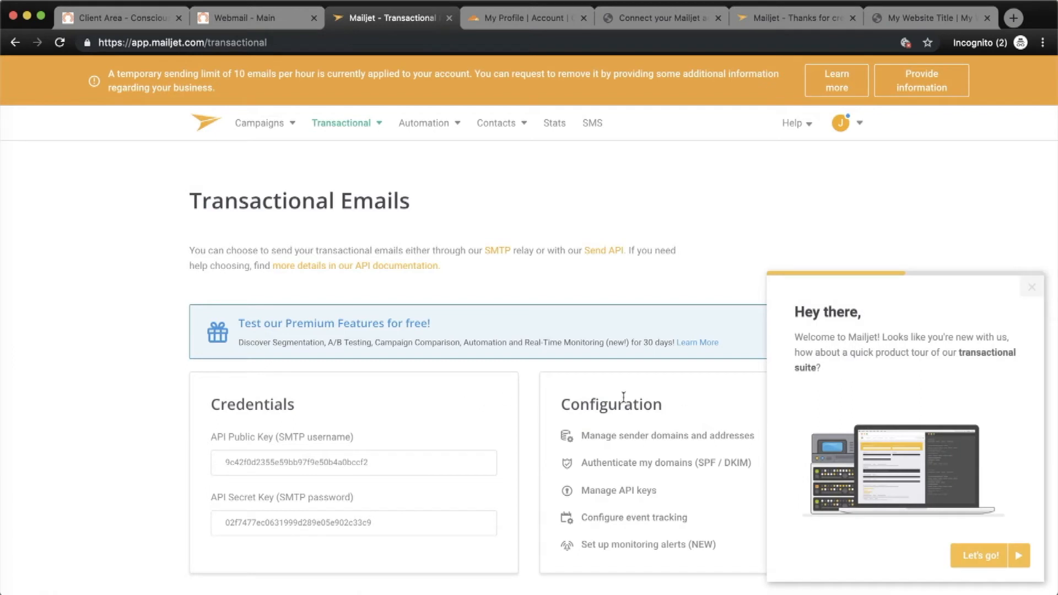
click(1030, 287)
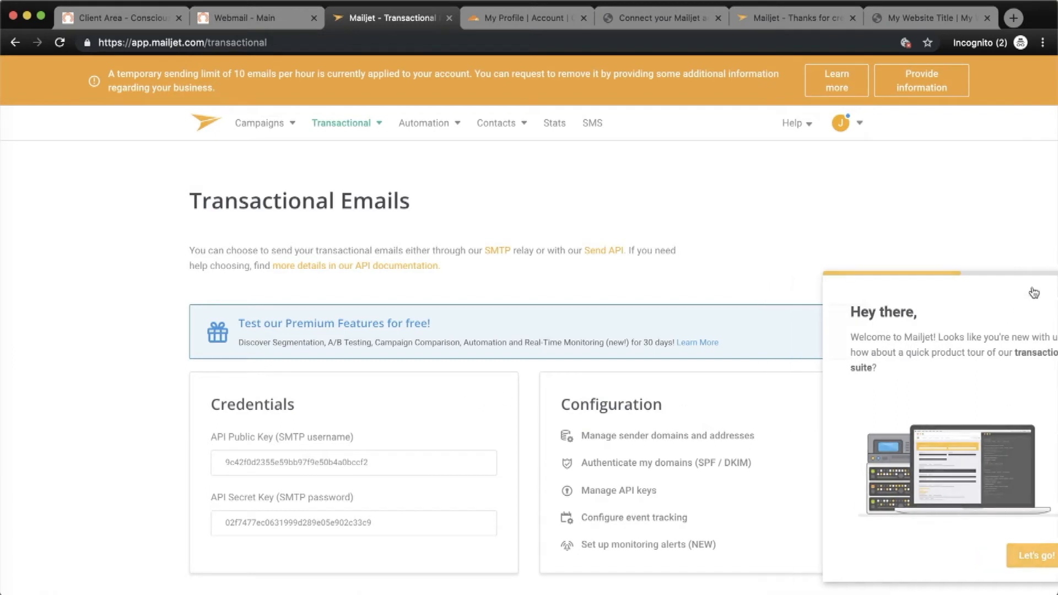
scroll(450, 439, down, 2)
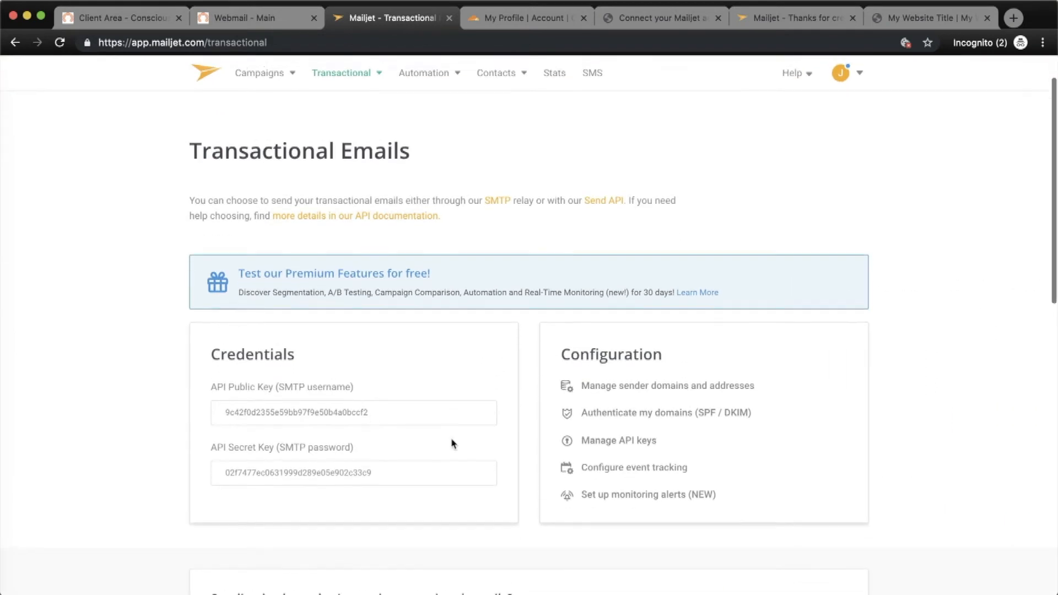
Copy the API Public Key from Mailjet's Credentials for the WordPress Api Key field.
double_click(354, 407)
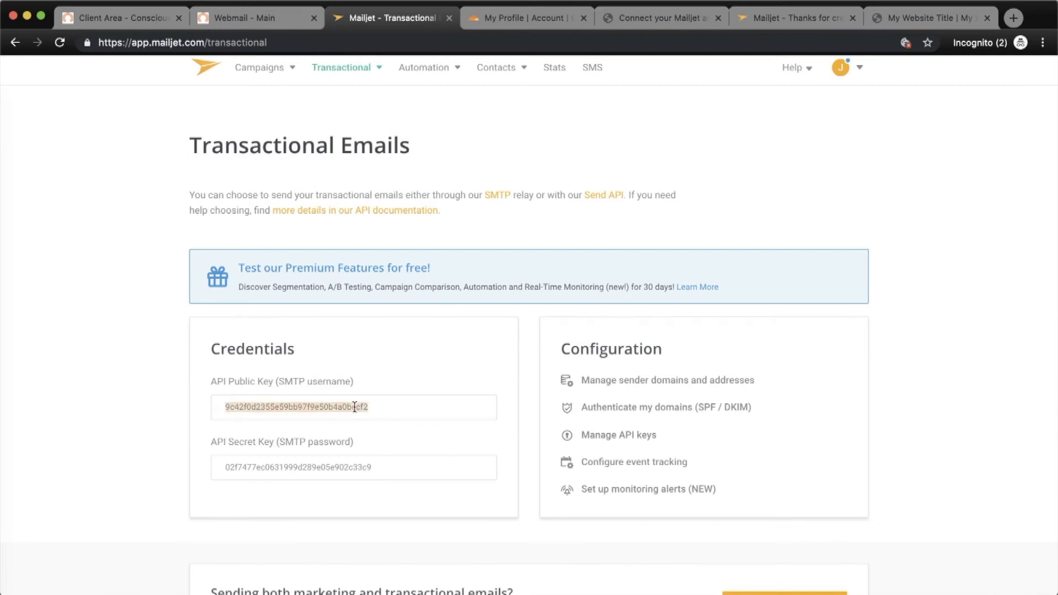
right_click(354, 406)
click(387, 435)
click(667, 23)
click(251, 359)
Paste Mailjet's API public key and secret key into the plugin form and connect the account.
right_click(251, 361)
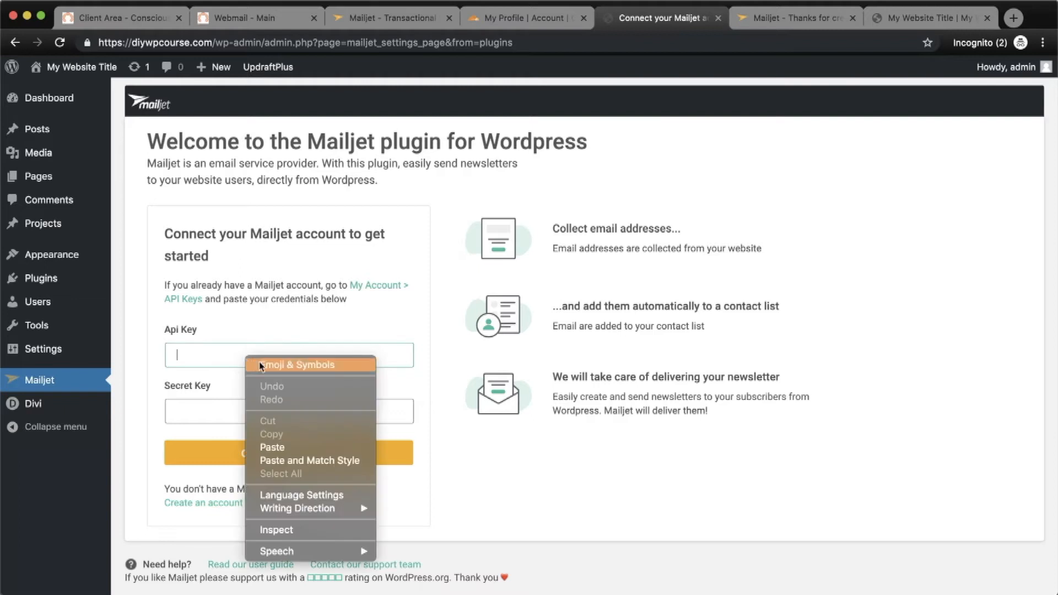
click(276, 447)
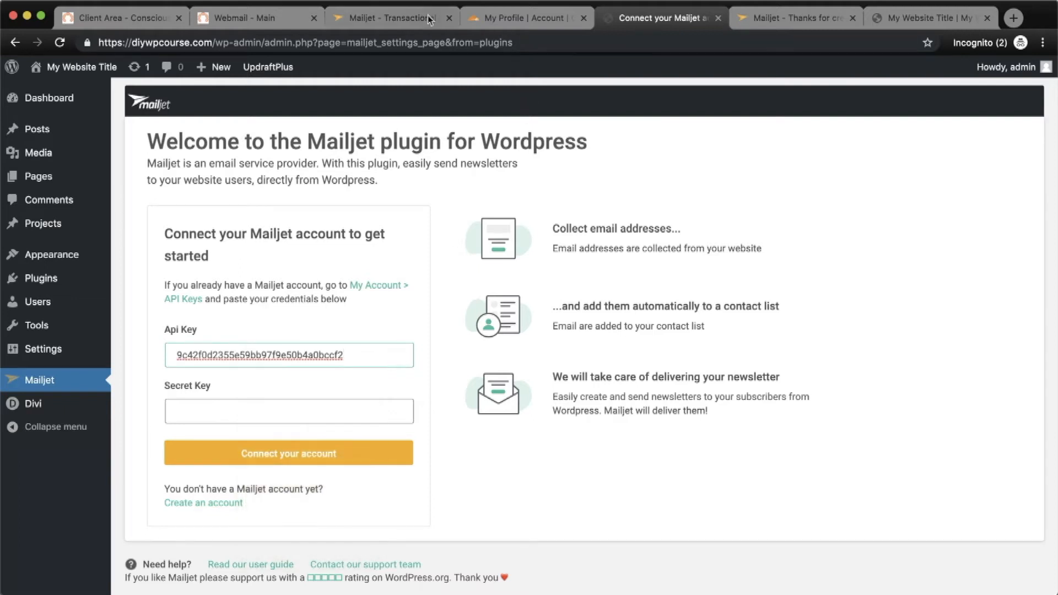
click(446, 20)
double_click(269, 469)
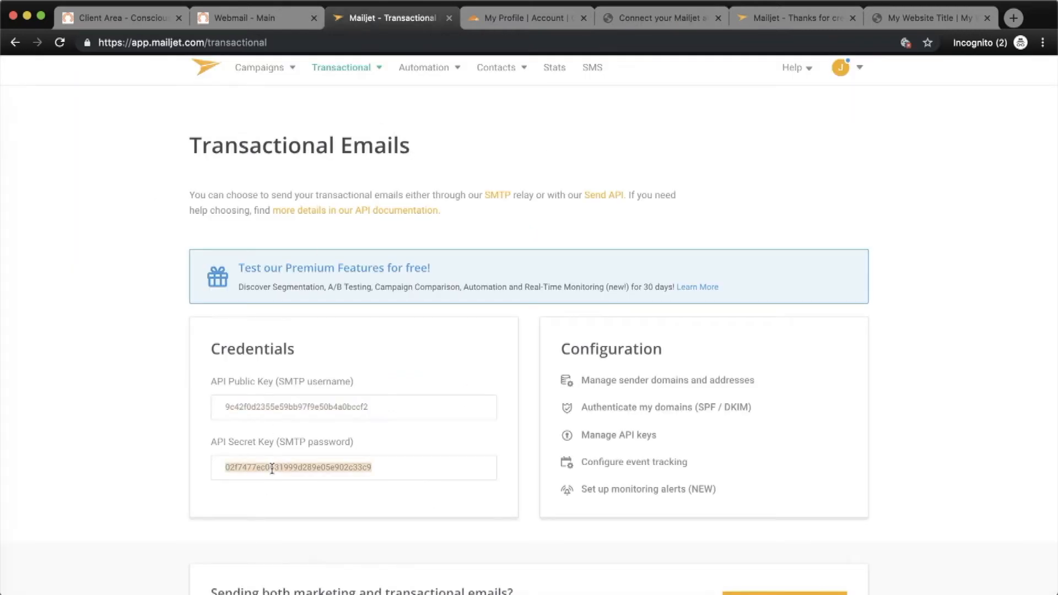
right_click(273, 468)
click(307, 497)
click(656, 18)
right_click(245, 419)
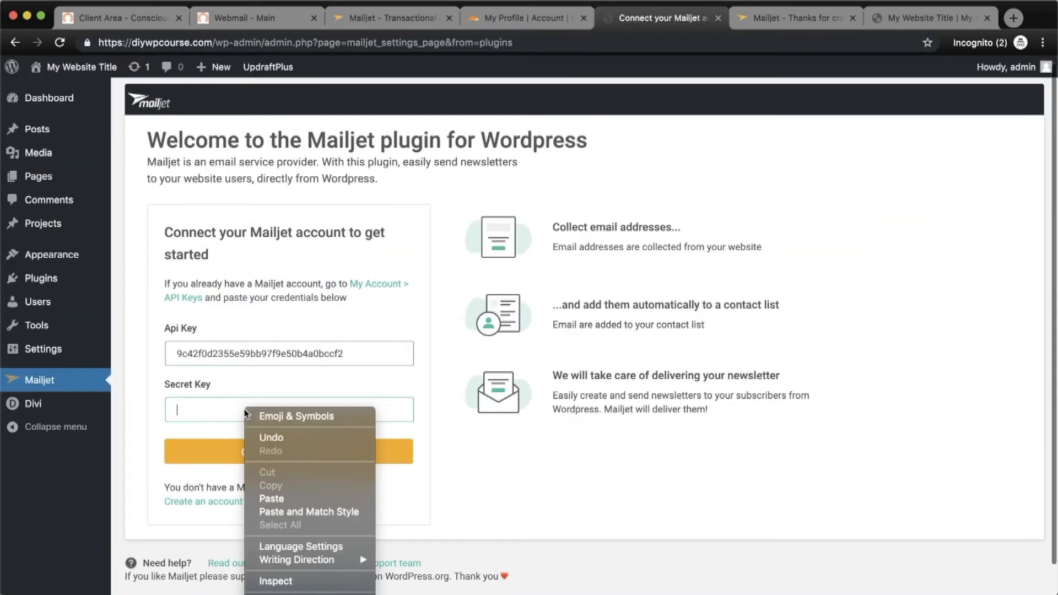
click(283, 498)
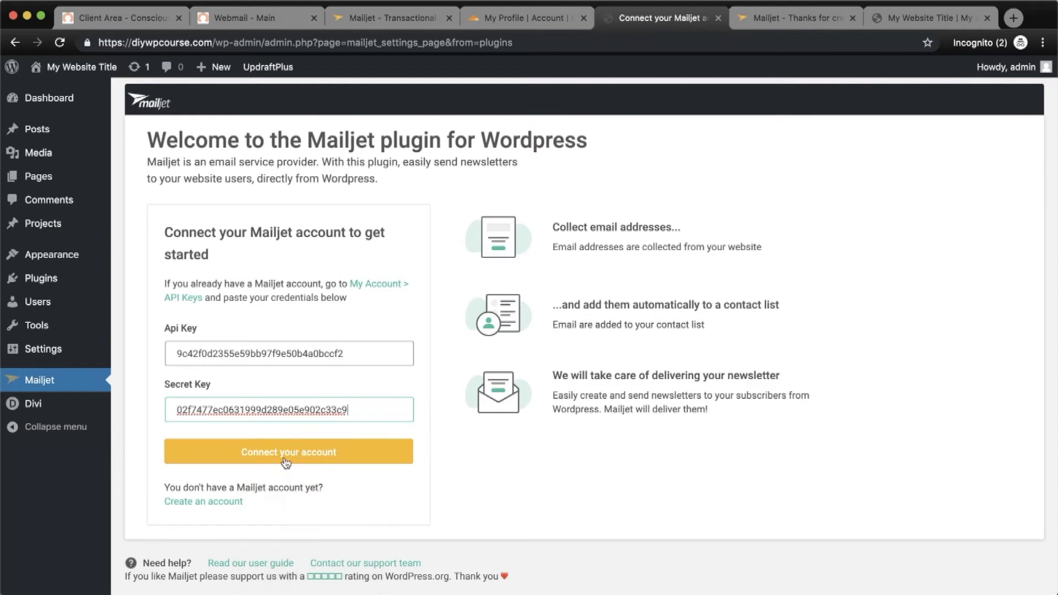
click(287, 455)
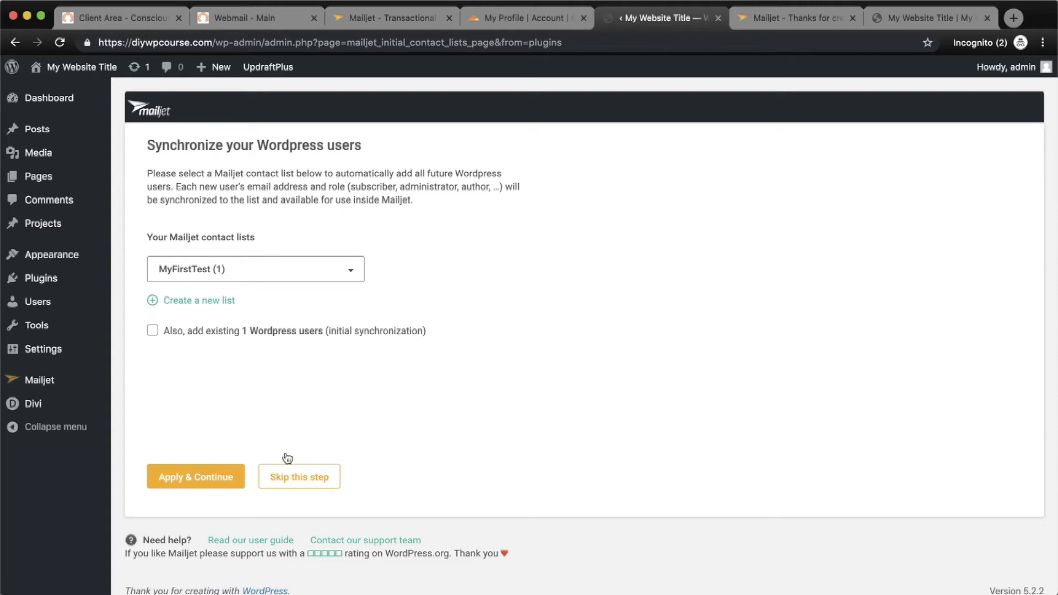
Skip syncing users to a list and go to Configure WordPress email sending.
click(310, 485)
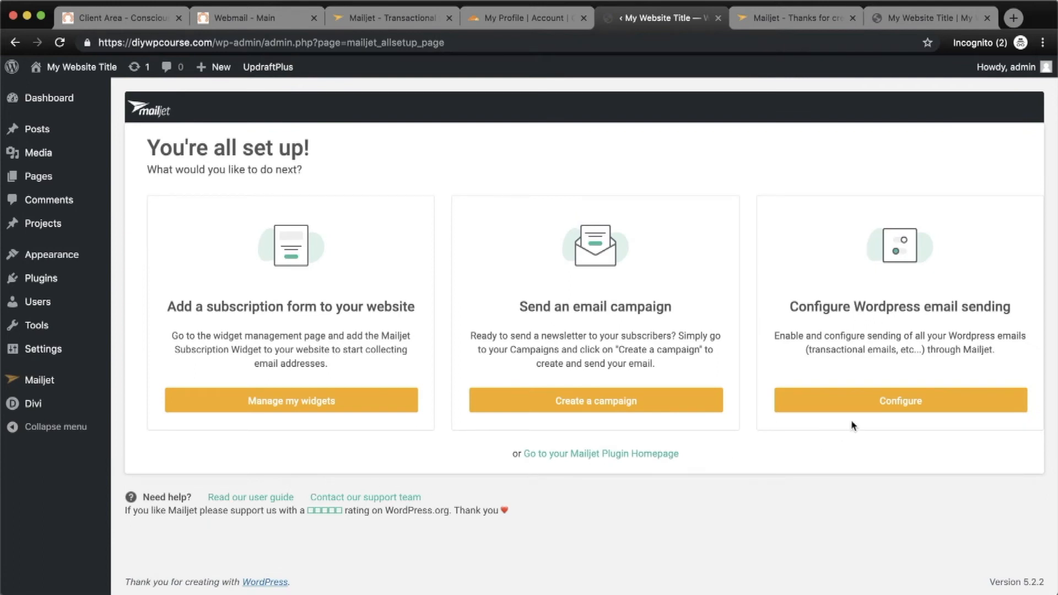
click(868, 409)
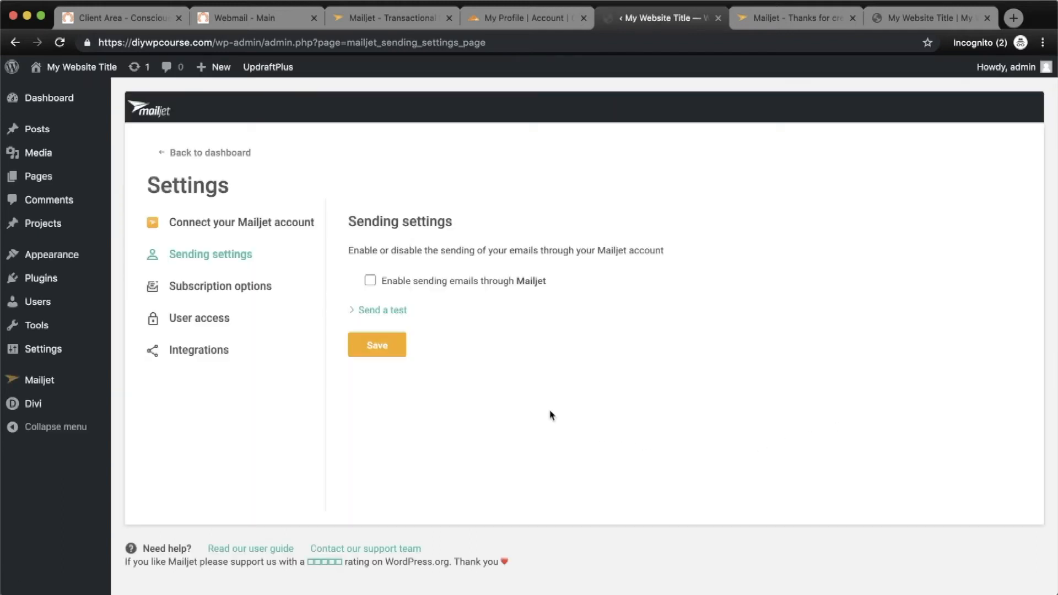
Enable sending emails through Mailjet, enter a From: Name, and save the sending settings.
click(448, 284)
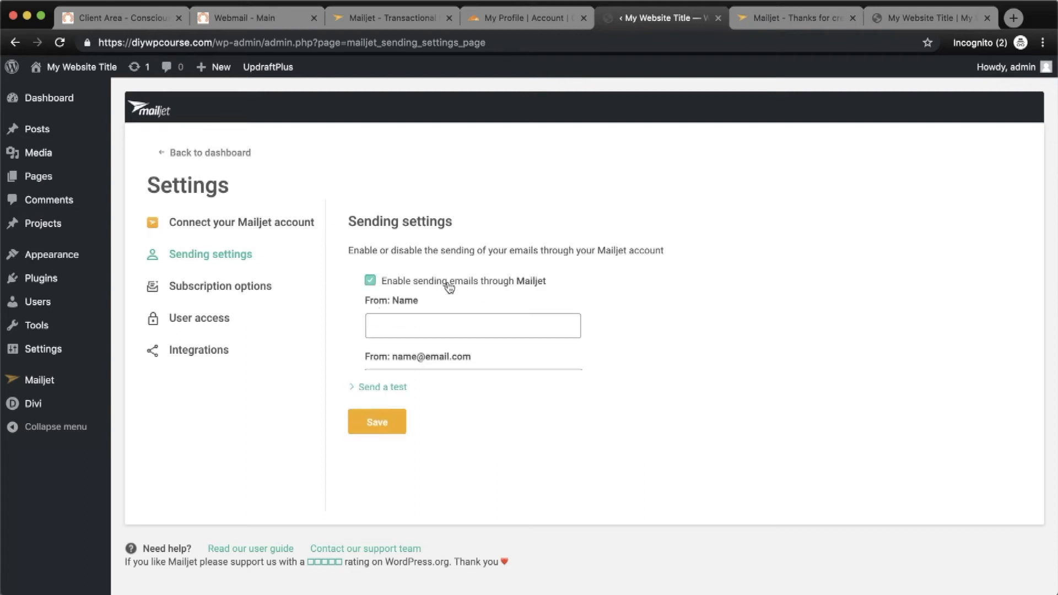
click(427, 326)
text(John Doe)
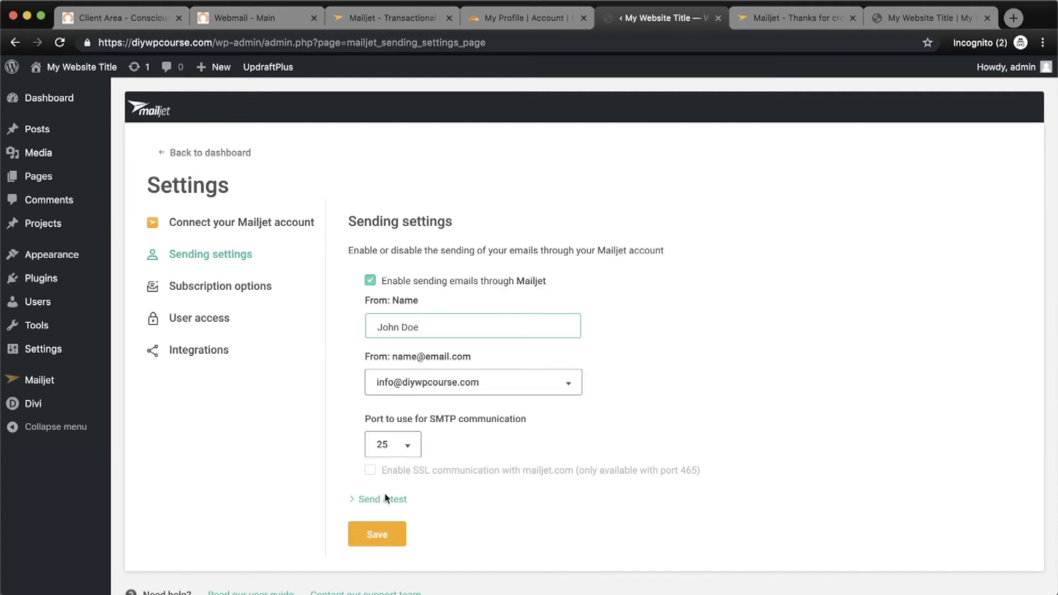
scroll(378, 529, down, 1)
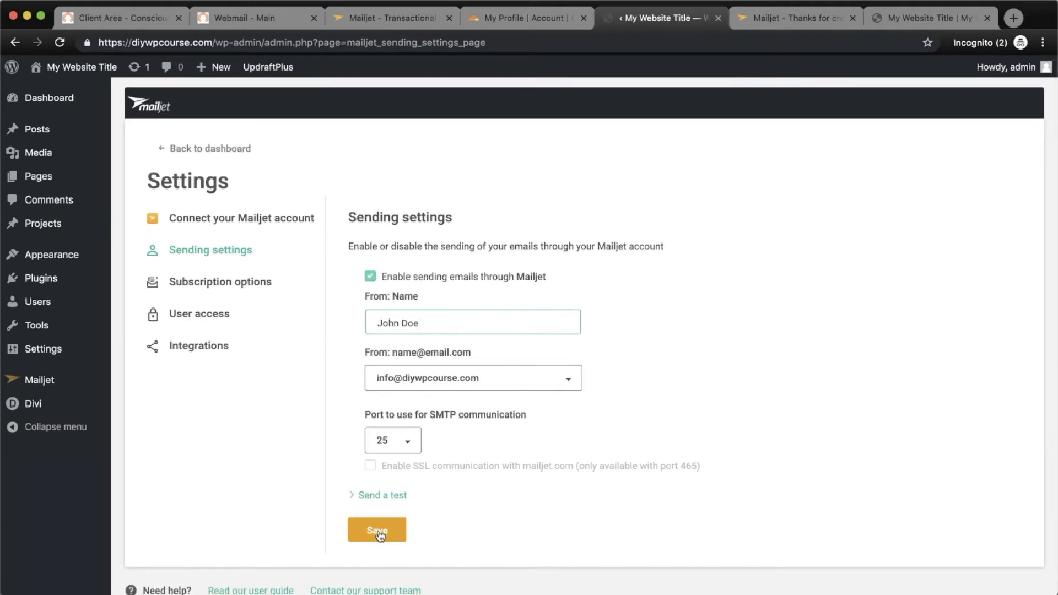
click(379, 534)
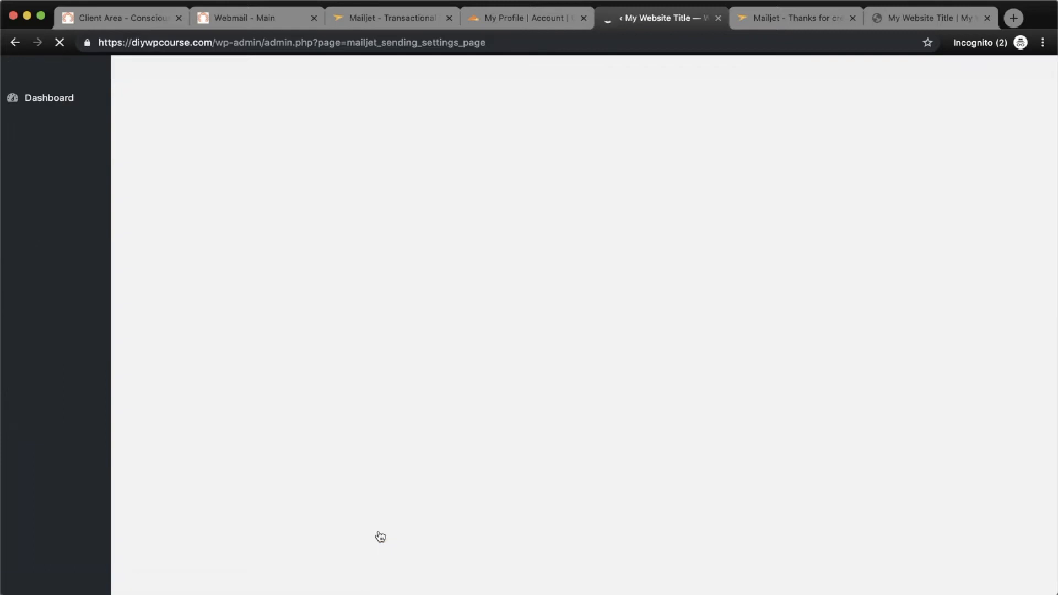
scroll(449, 531, down, 2)
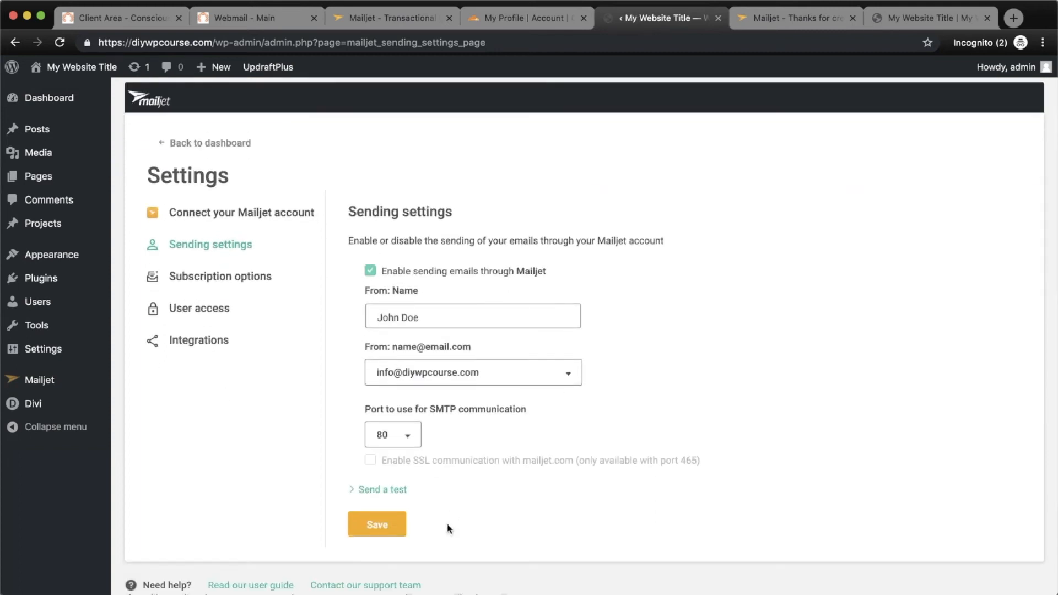
scroll(463, 487, up, 1)
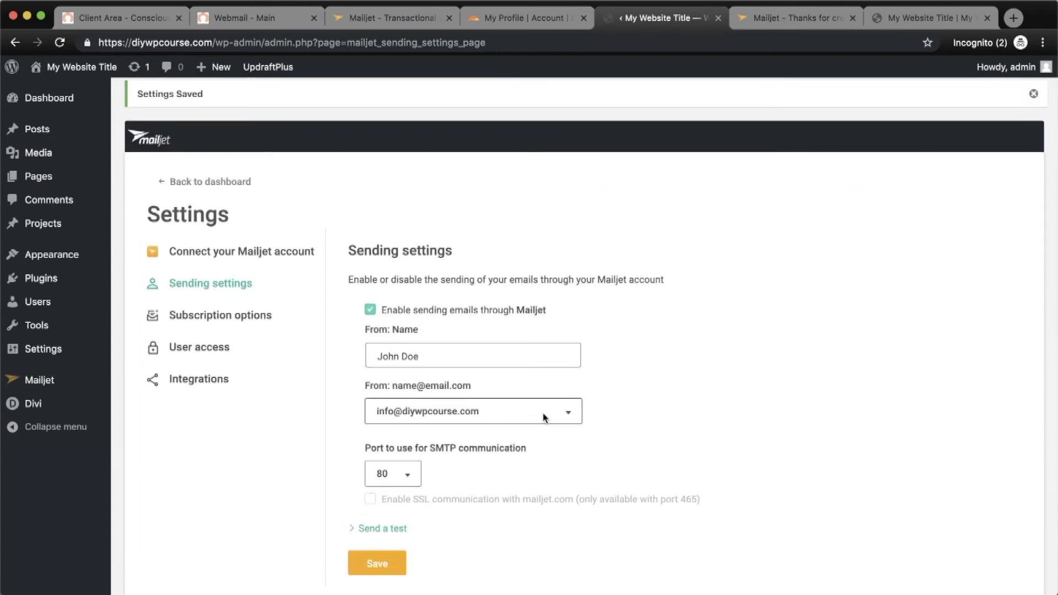
scroll(561, 398, down, 1)
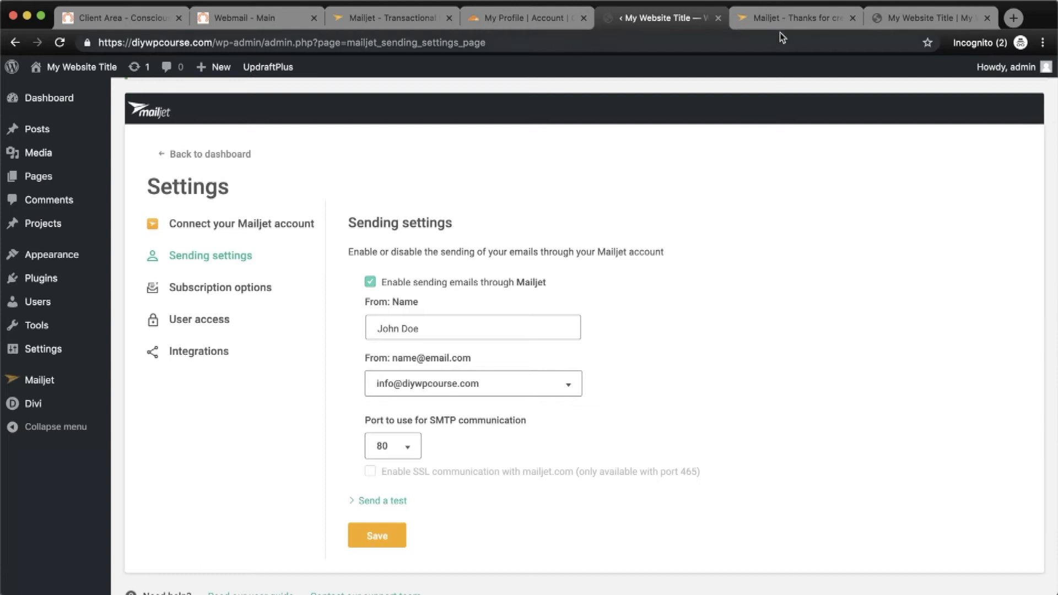
Open Mailjet's sender domains and addresses management.
click(412, 20)
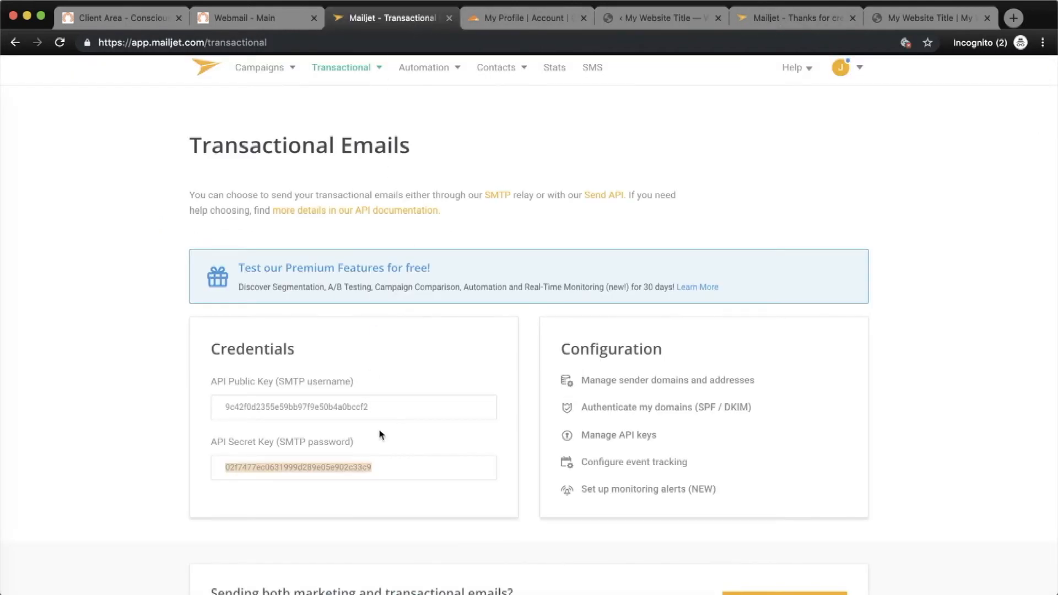
click(623, 381)
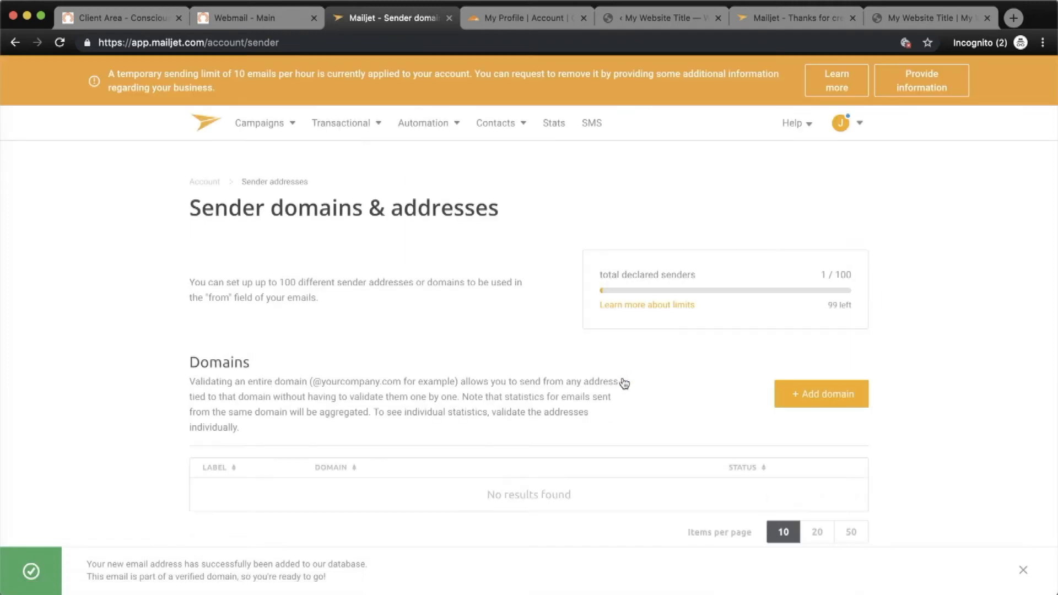
scroll(518, 411, down, 1)
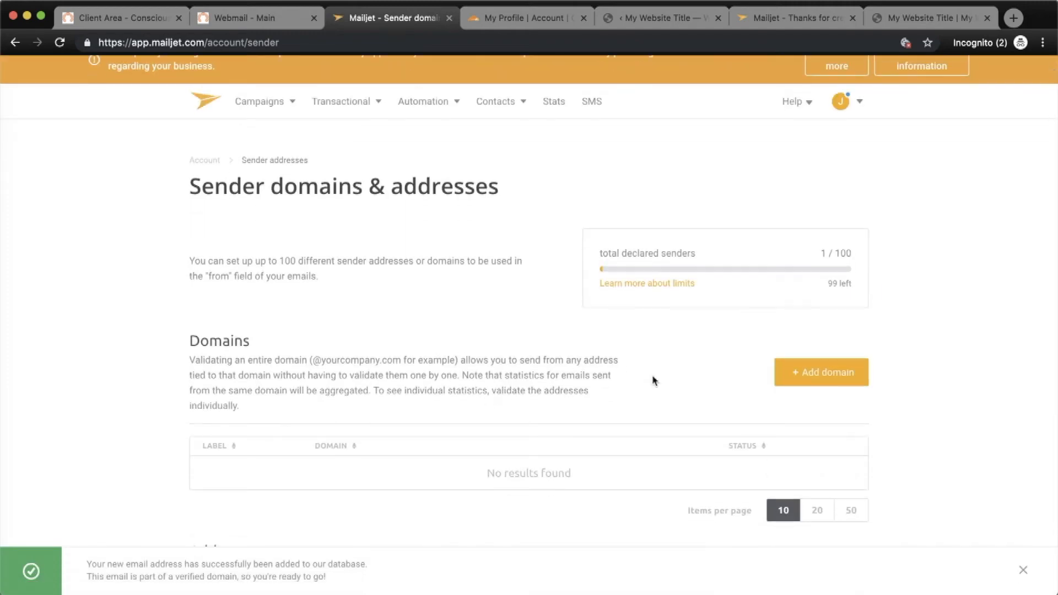
Add domain diywpcourse.com with label DIY WP Course and continue to validation.
click(826, 377)
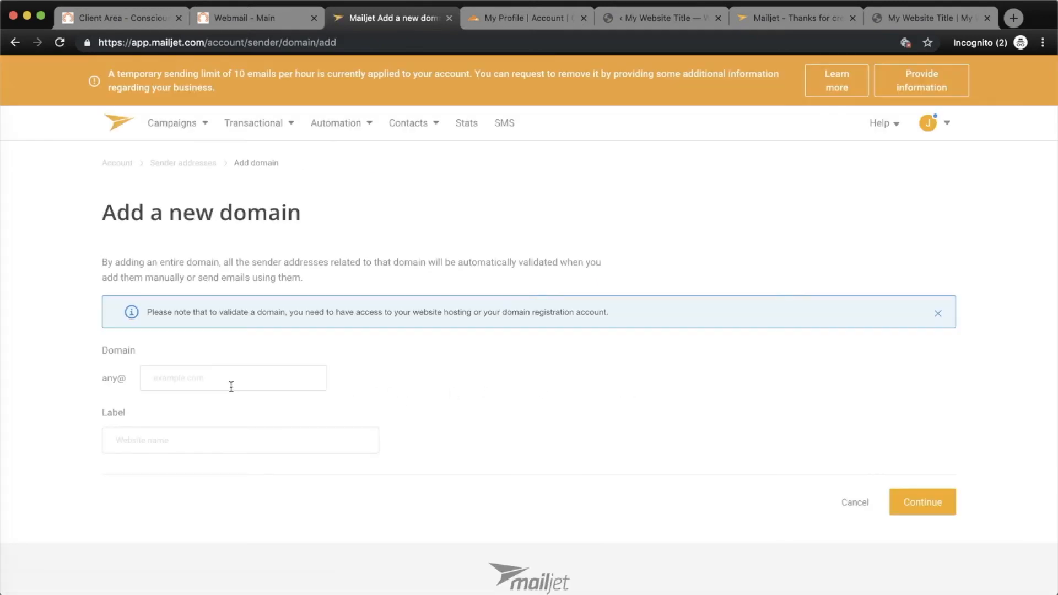
click(202, 380)
text(di)
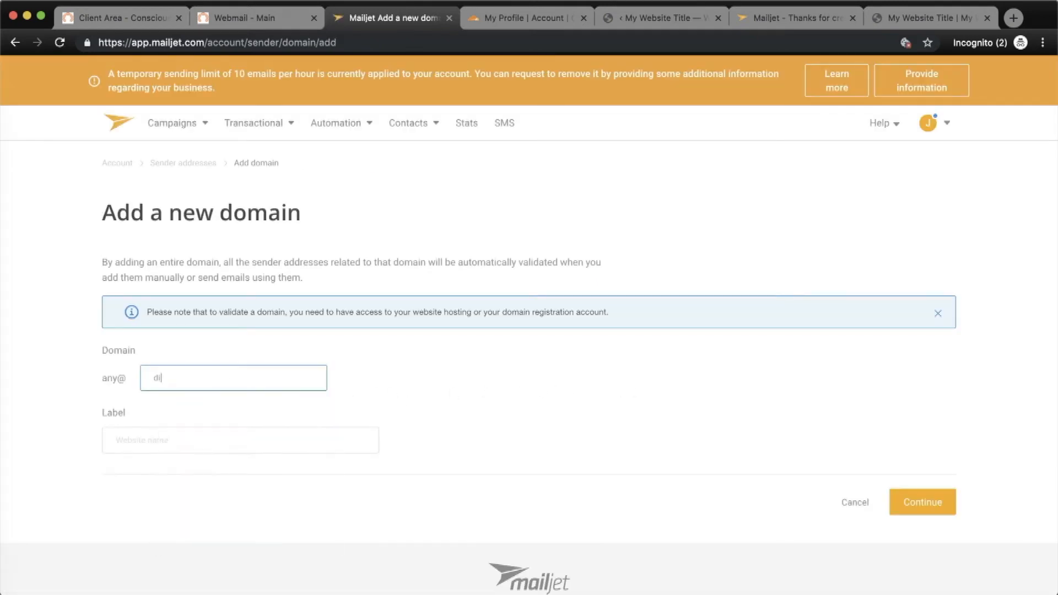
text(com)
key(Tab)
text(DI)
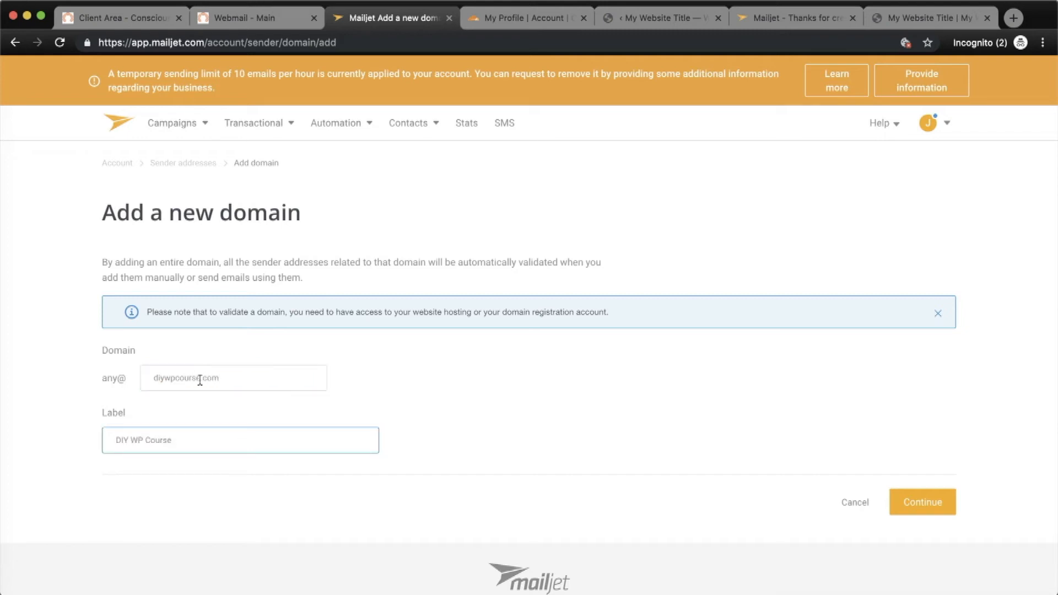
click(925, 514)
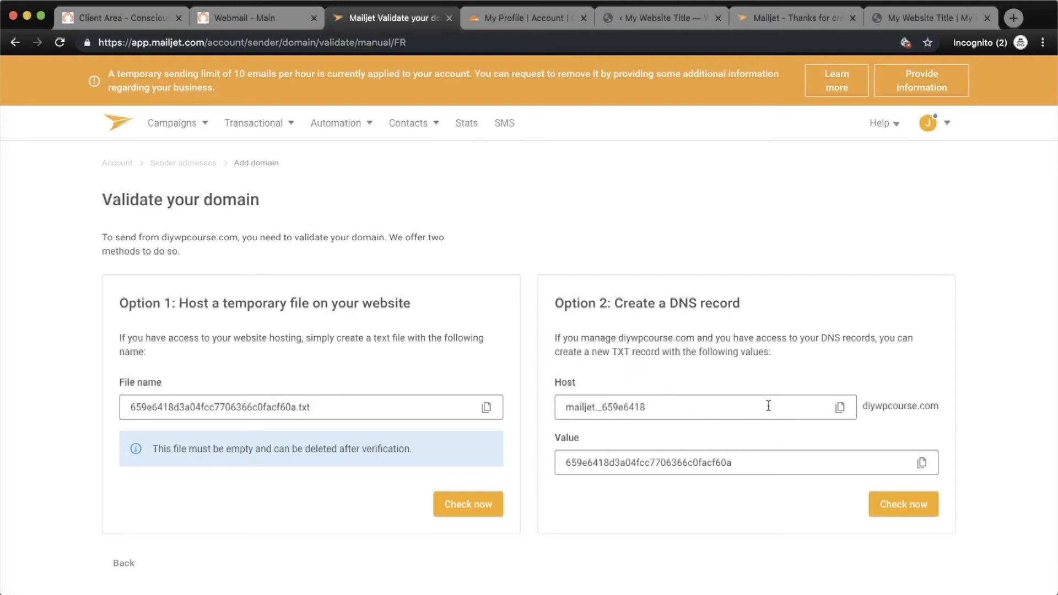
Review Mailjet's DNS TXT record option, then move to the Cloudflare My Profile page.
scroll(598, 409, down, 1)
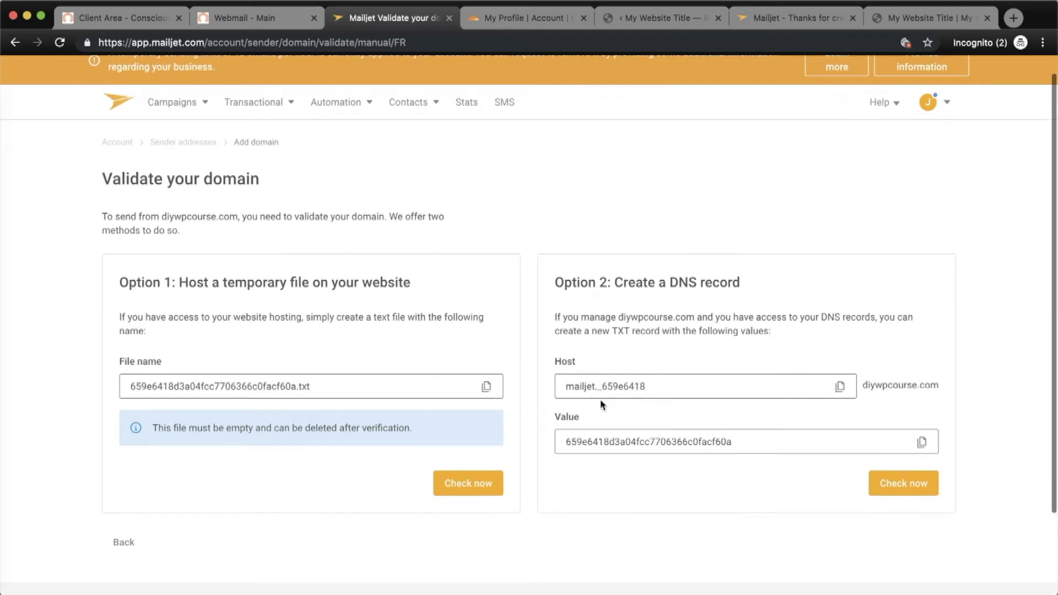
click(537, 18)
scroll(342, 251, up, 10)
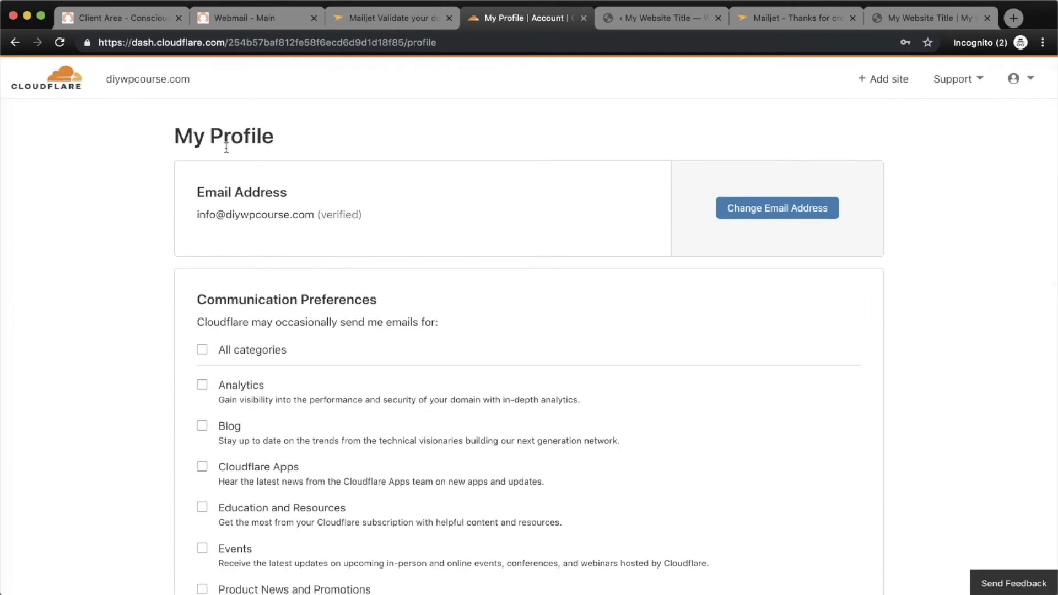
In diywpcourse.com's Cloudflare DNS, start a TXT record named with Mailjet's host mailjet._659e6418.
click(150, 81)
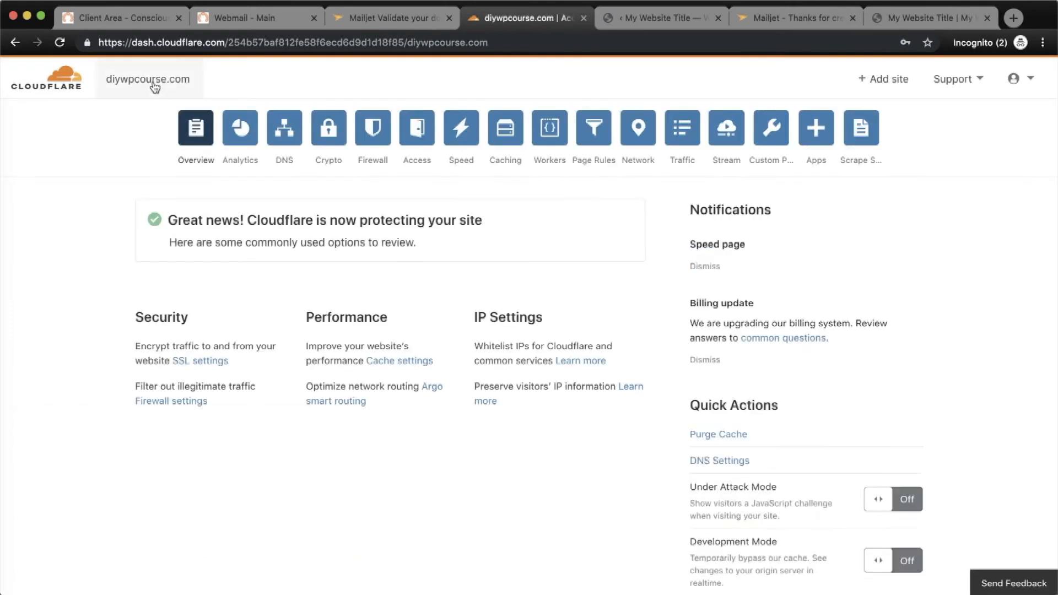
click(287, 134)
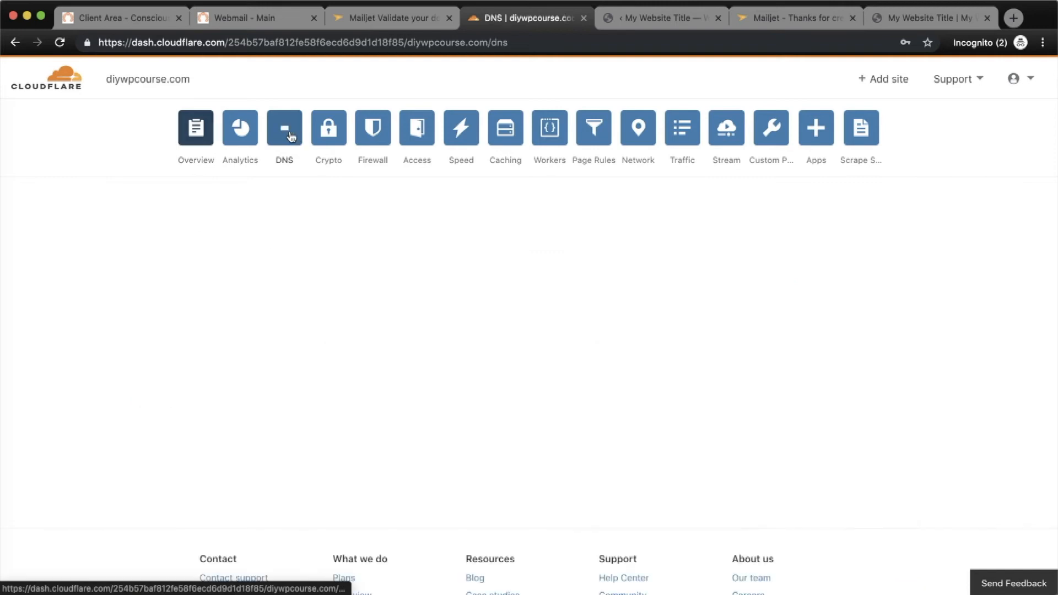
click(394, 22)
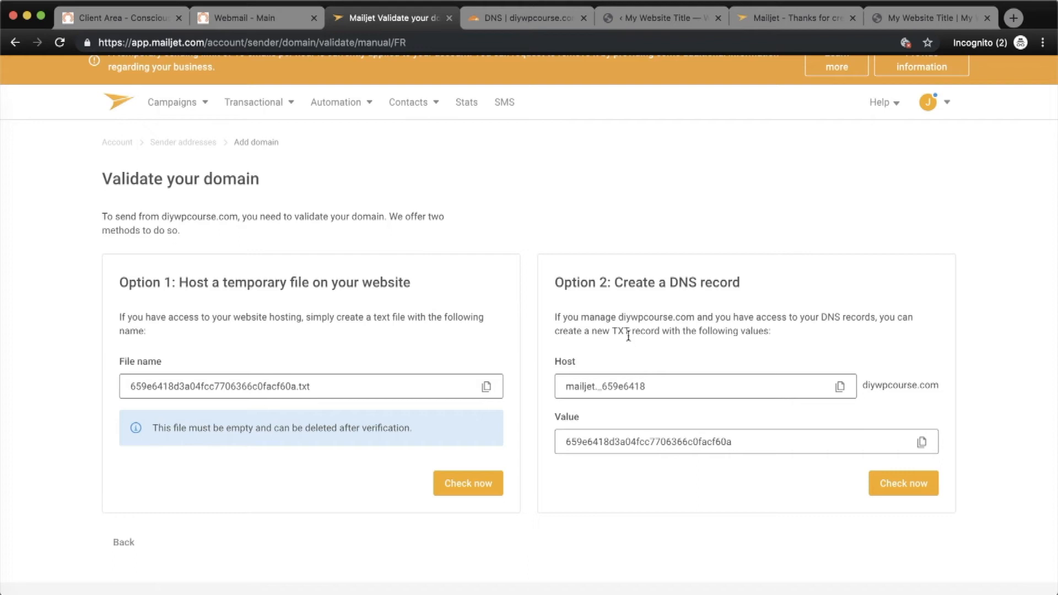
drag(555, 331, 666, 333)
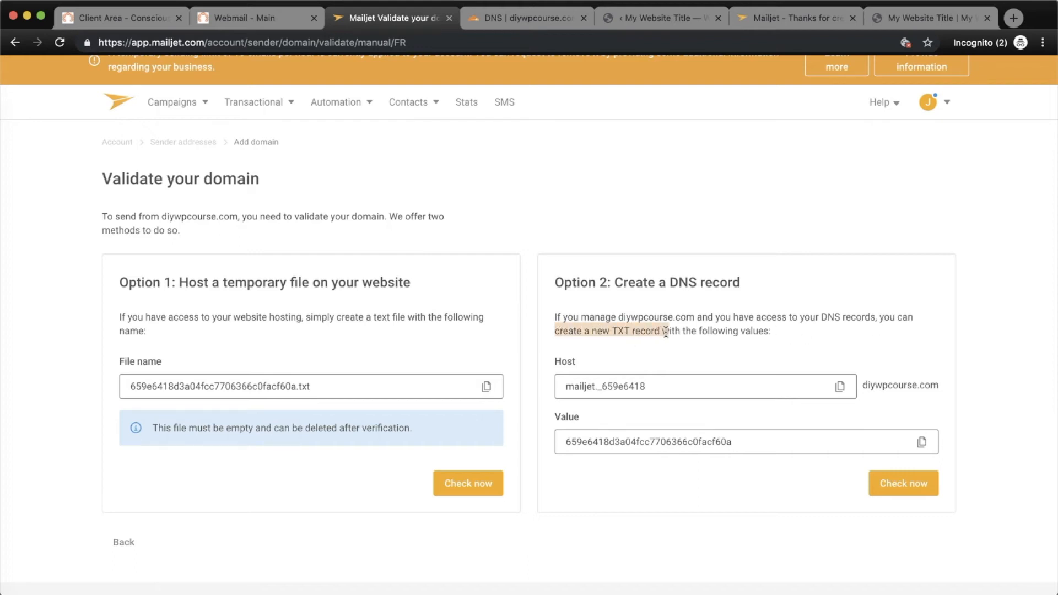
click(839, 387)
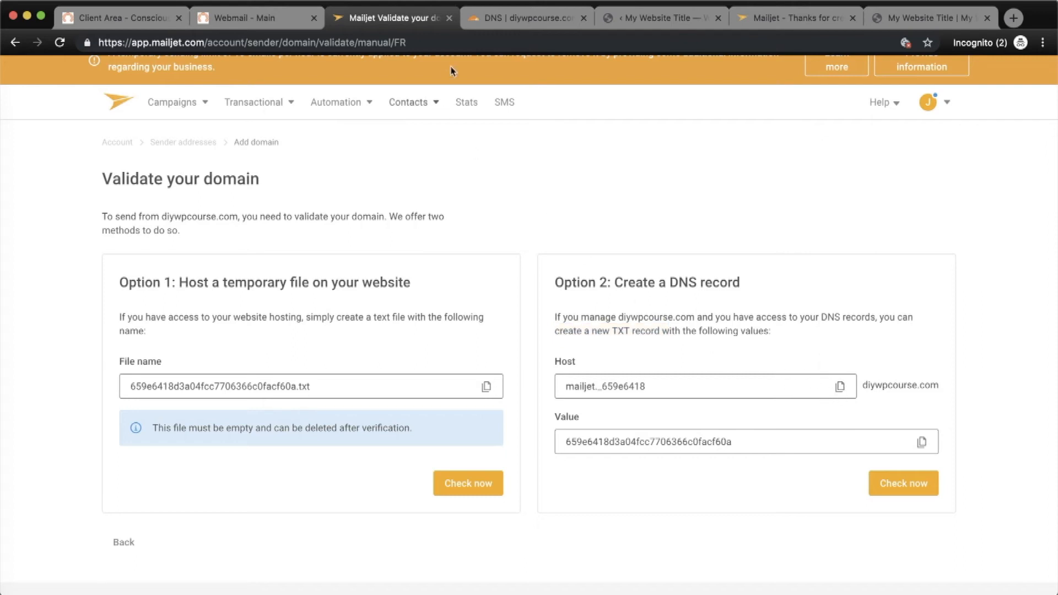
click(501, 22)
click(223, 444)
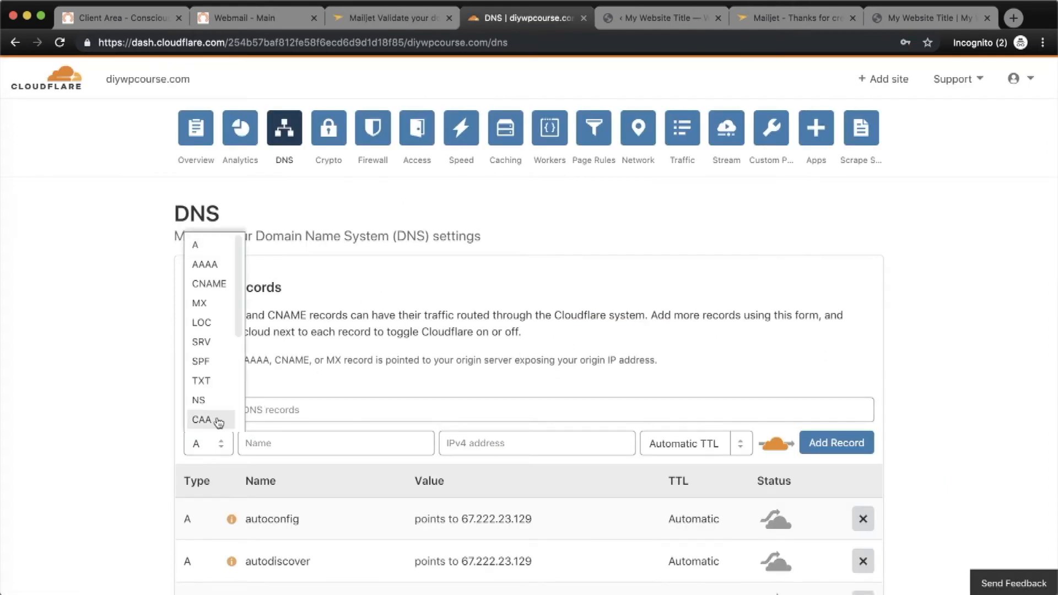
click(218, 380)
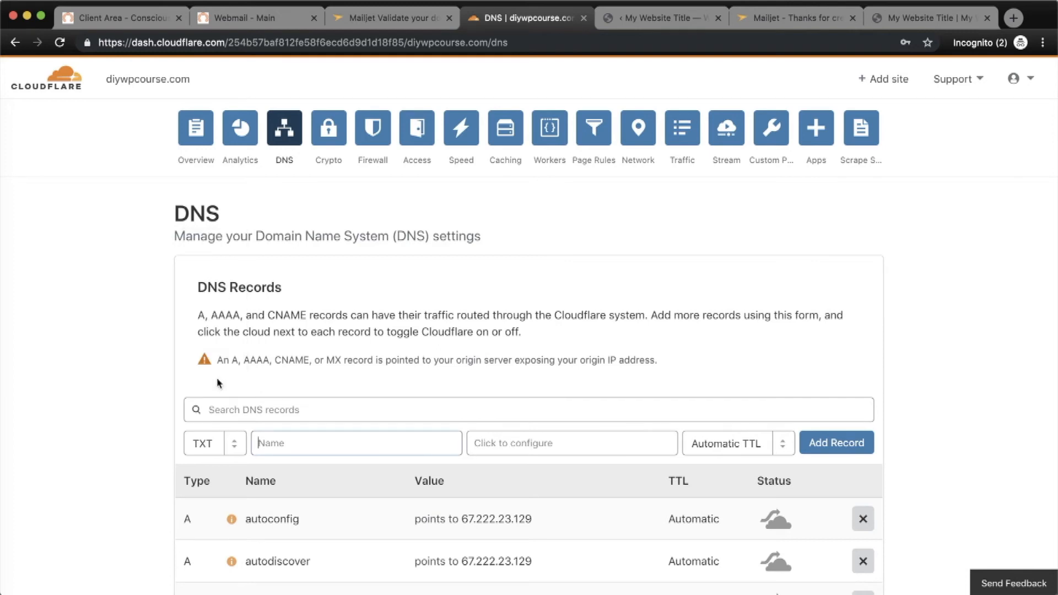
right_click(279, 445)
click(331, 528)
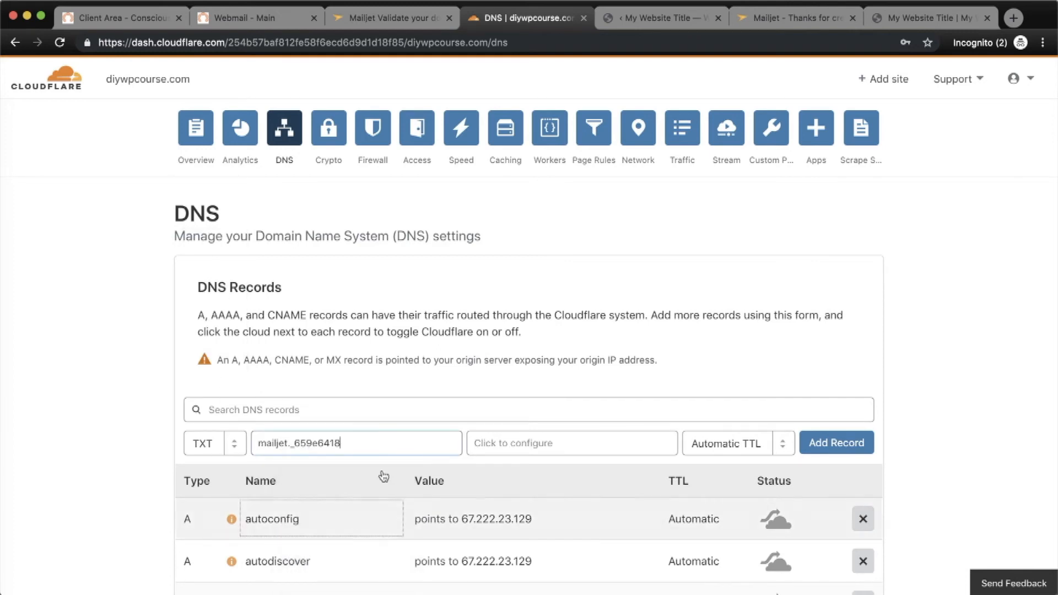
Paste Mailjet's validation value as the TXT content and add the record.
click(387, 18)
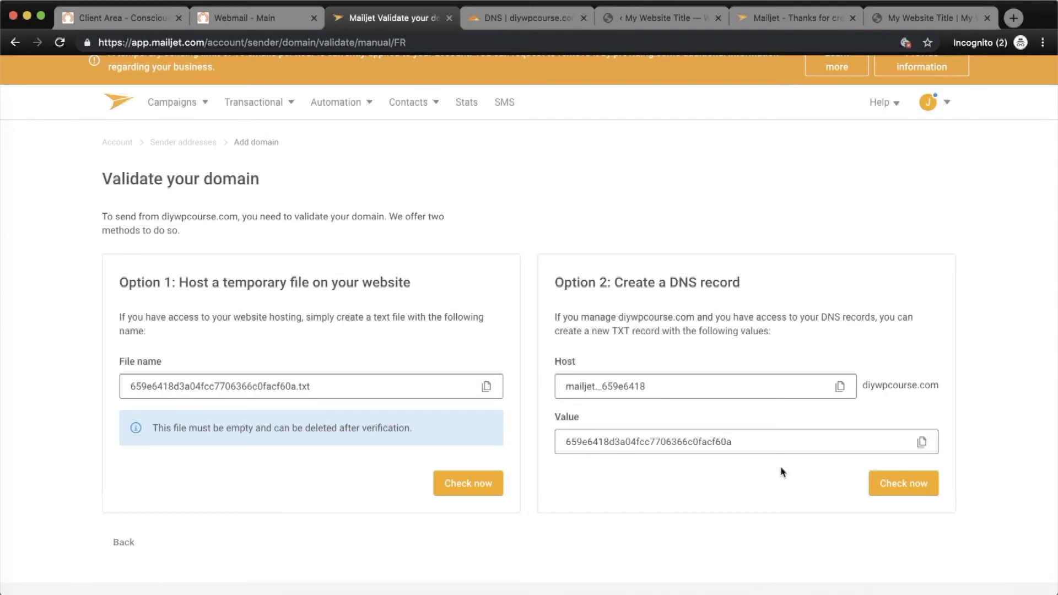
click(920, 446)
click(486, 17)
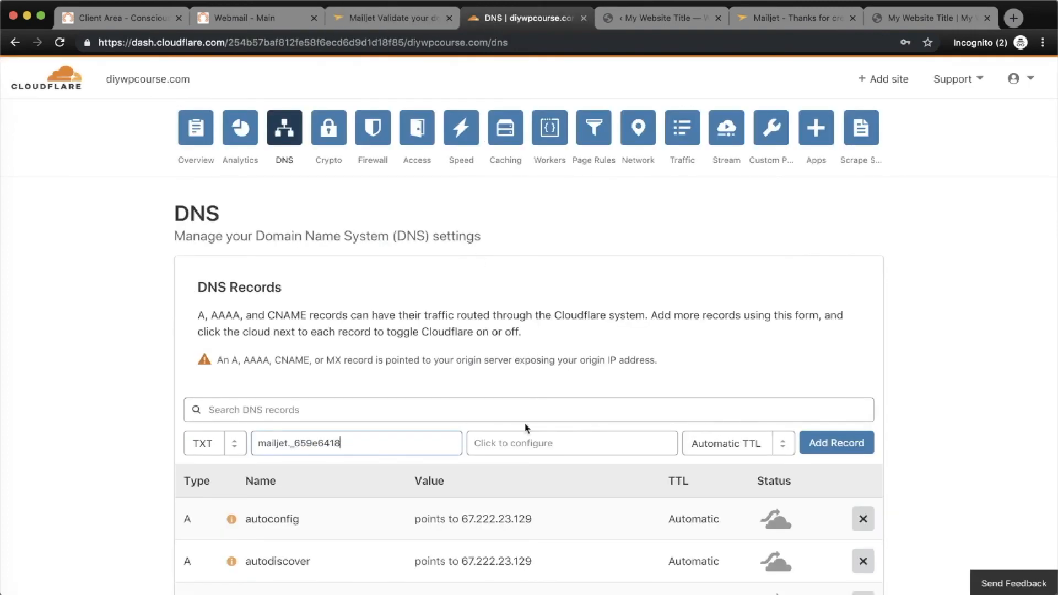
click(512, 444)
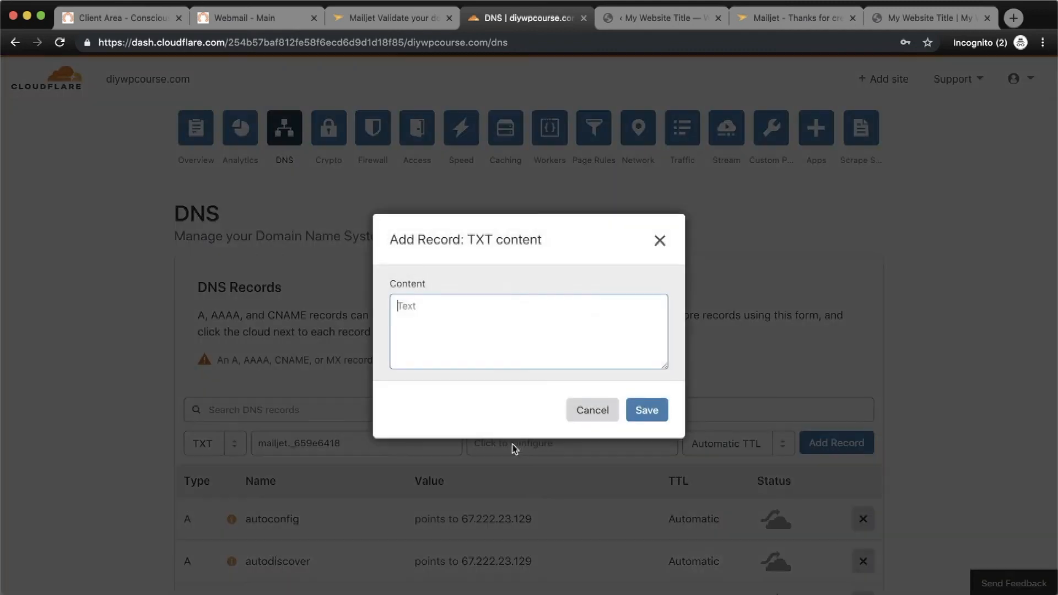
right_click(469, 316)
click(518, 404)
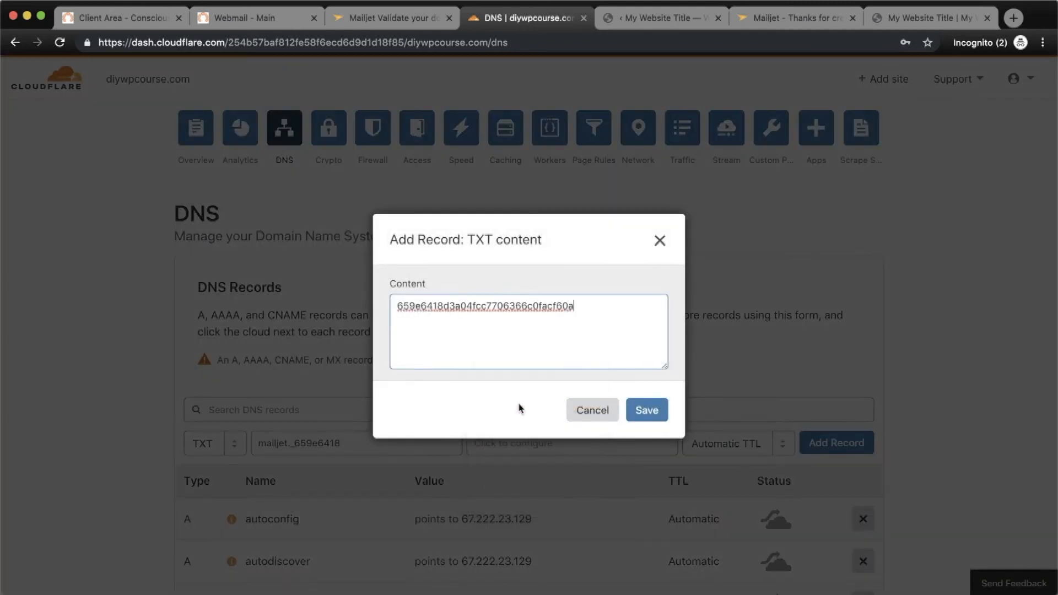
click(647, 410)
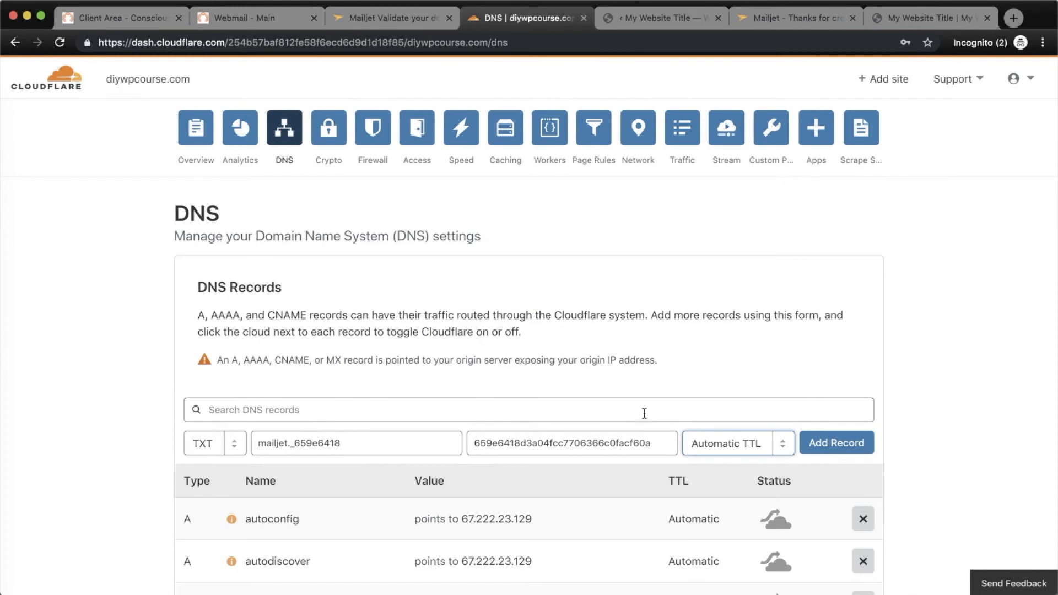
click(828, 449)
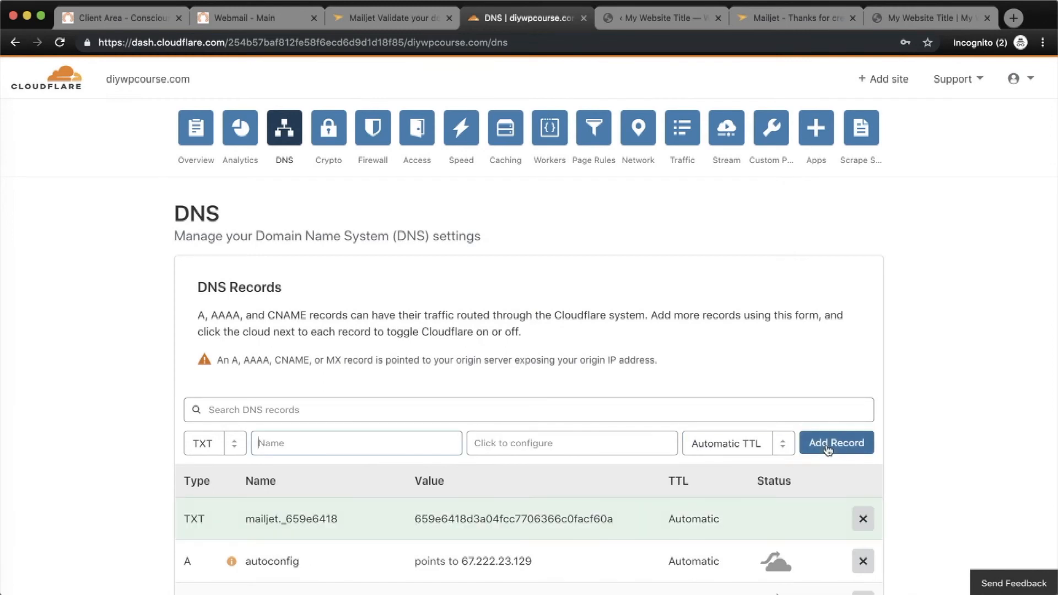
click(389, 22)
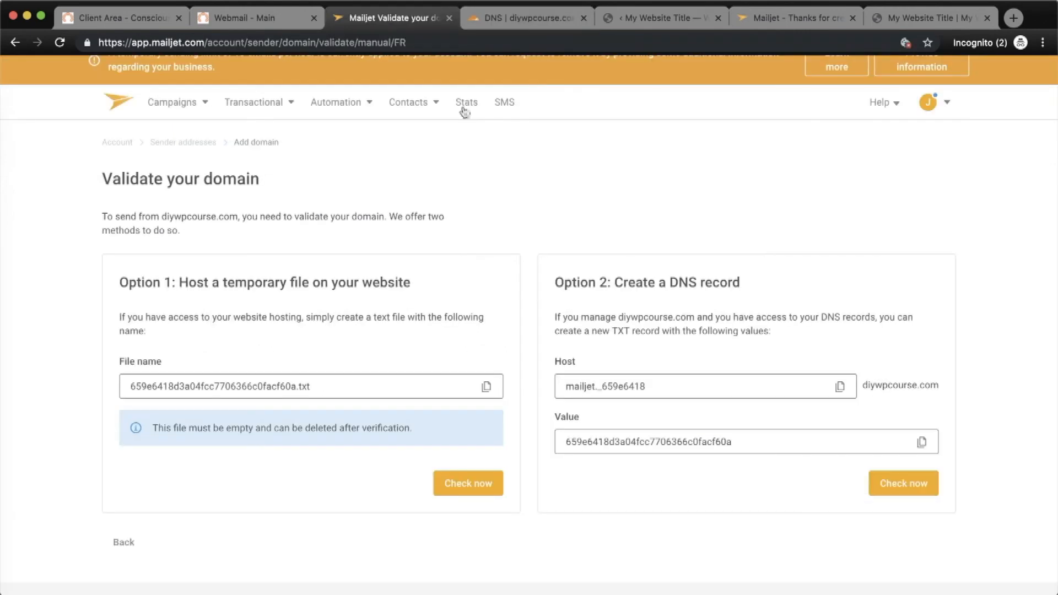
Have Mailjet check the new DNS record for diywpcourse.com, then start SPF/DKIM authentication.
click(915, 487)
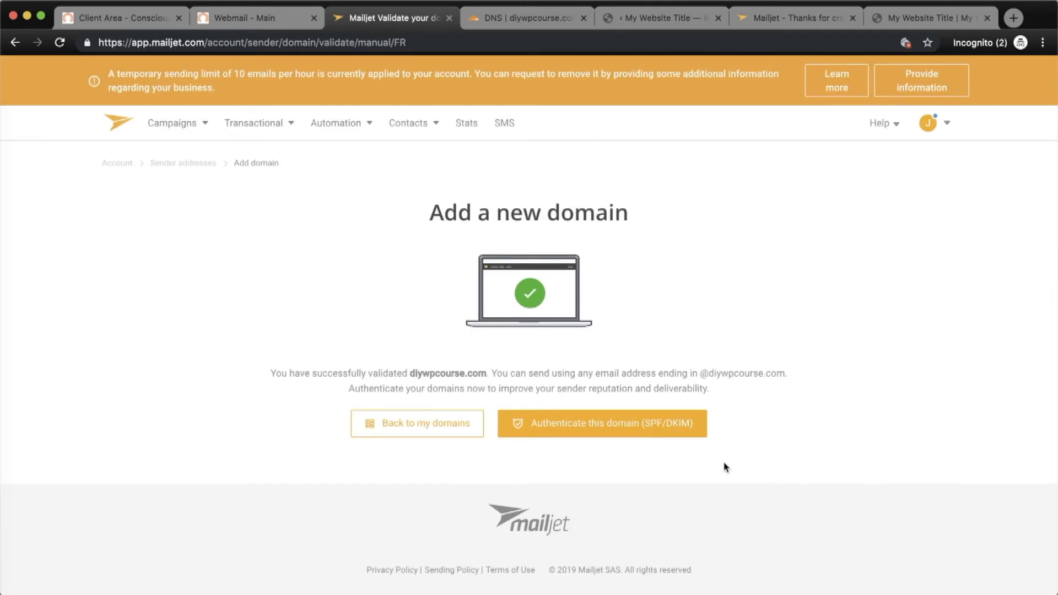
click(662, 431)
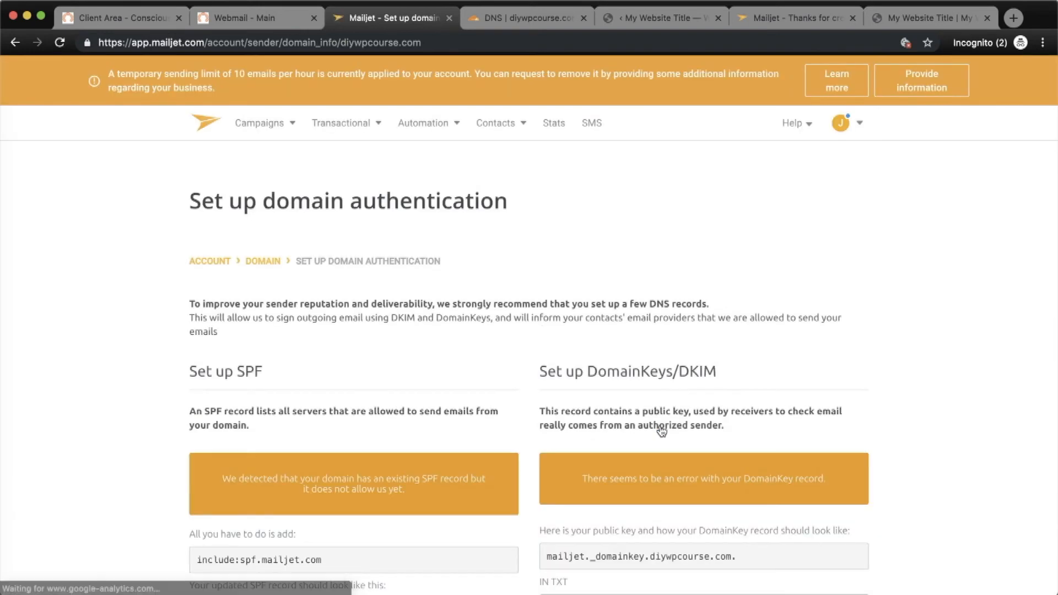
Review Mailjet's SPF and DKIM instructions, then return to Cloudflare's DNS records.
scroll(662, 431, down, 5)
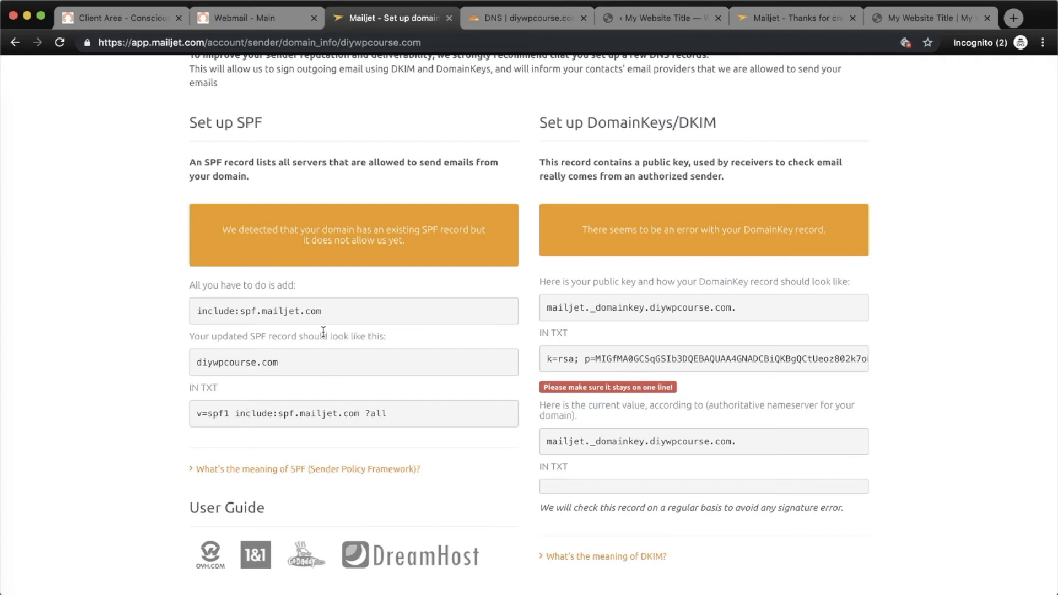
click(518, 18)
Copy Mailjet's suggested SPF value v=spf1 include:spf.mailjet.com ?all.
scroll(347, 431, down, 10)
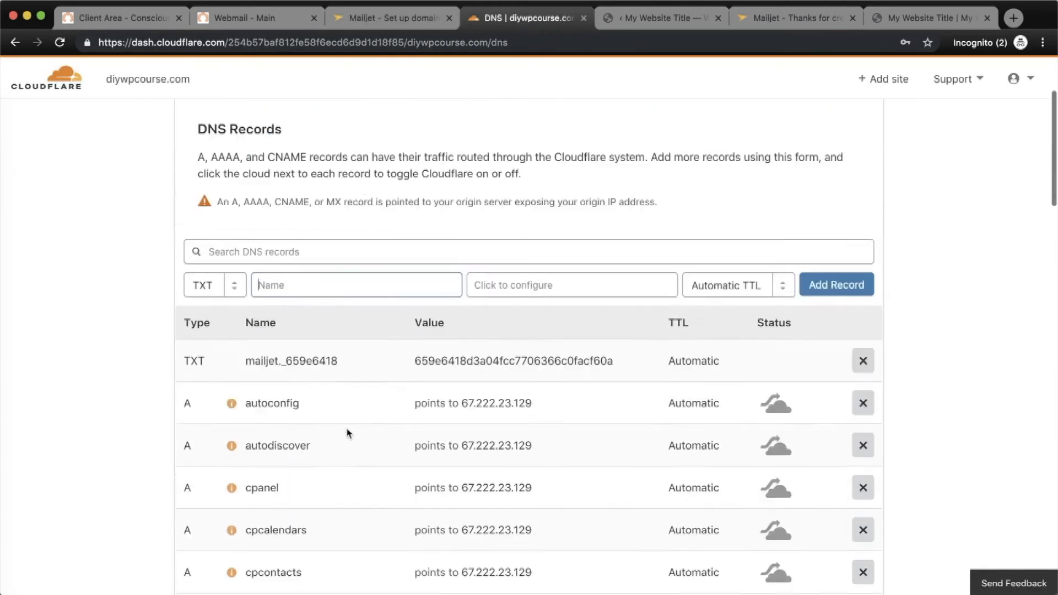
scroll(349, 431, down, 7)
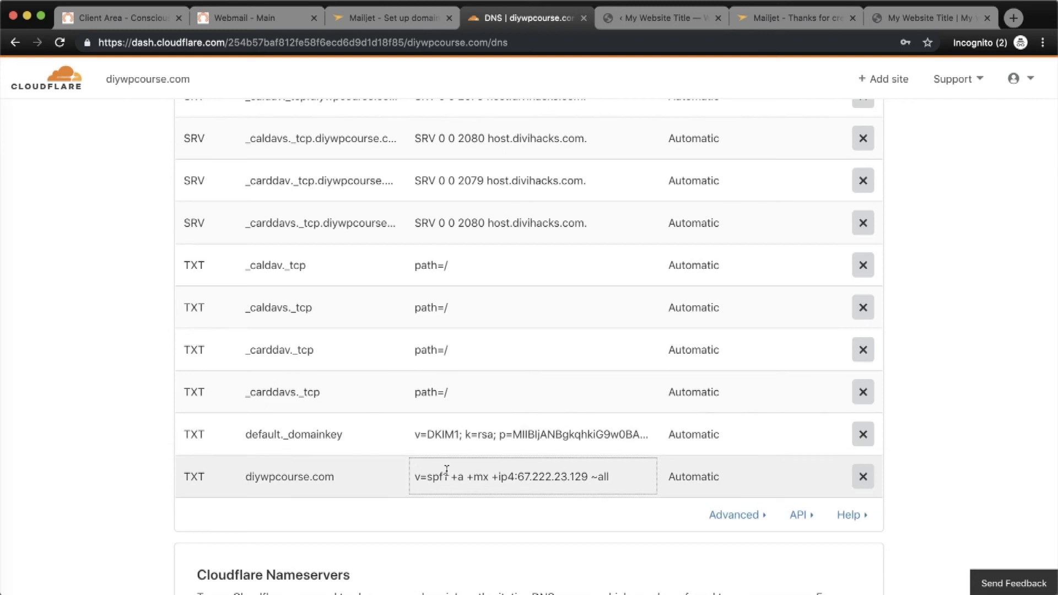
click(395, 26)
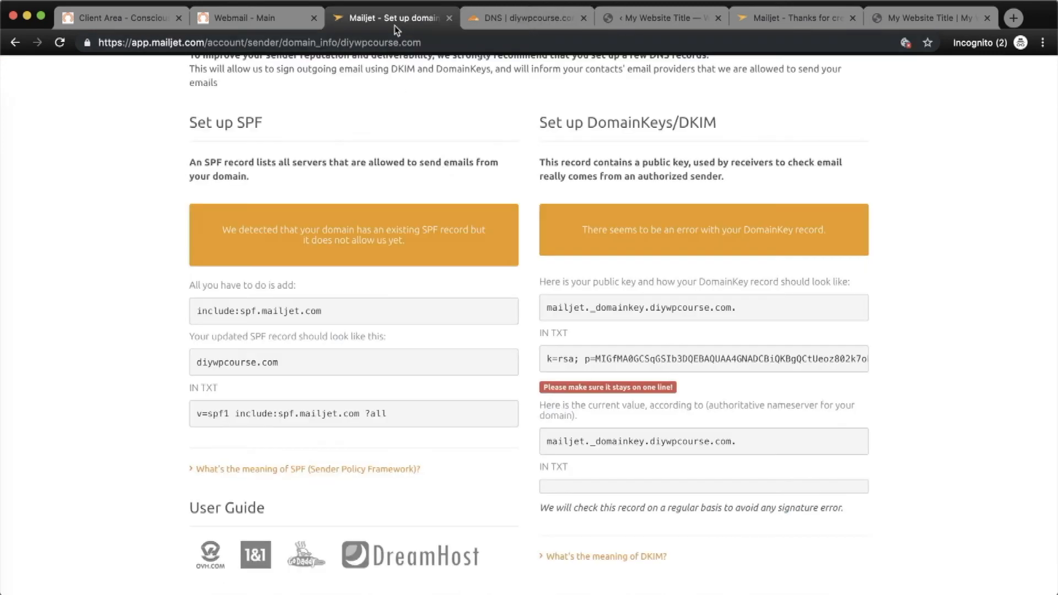
drag(389, 418, 191, 421)
key(super+c)
right_click(247, 416)
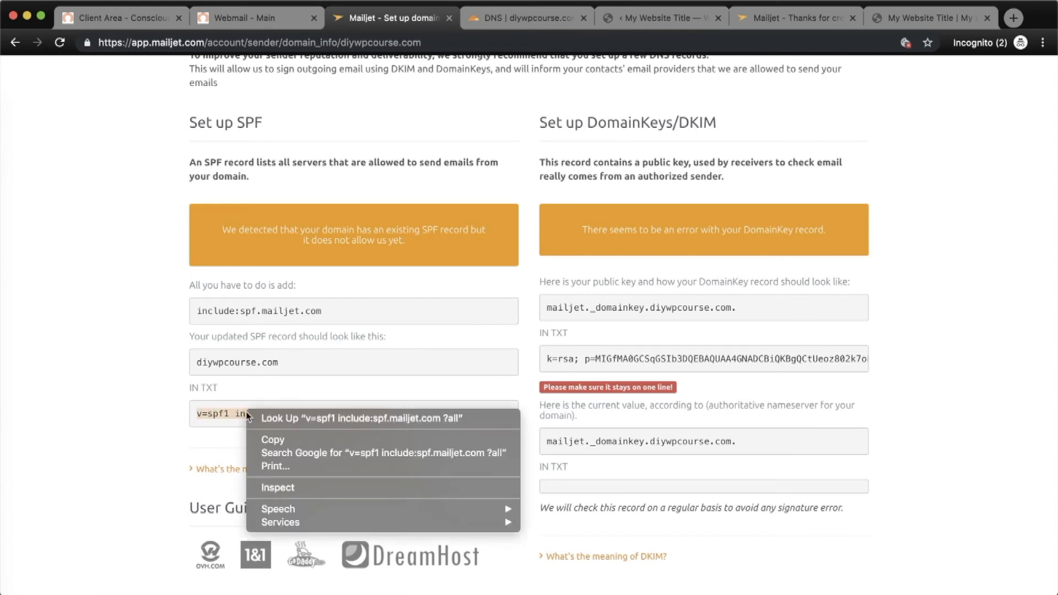
click(290, 440)
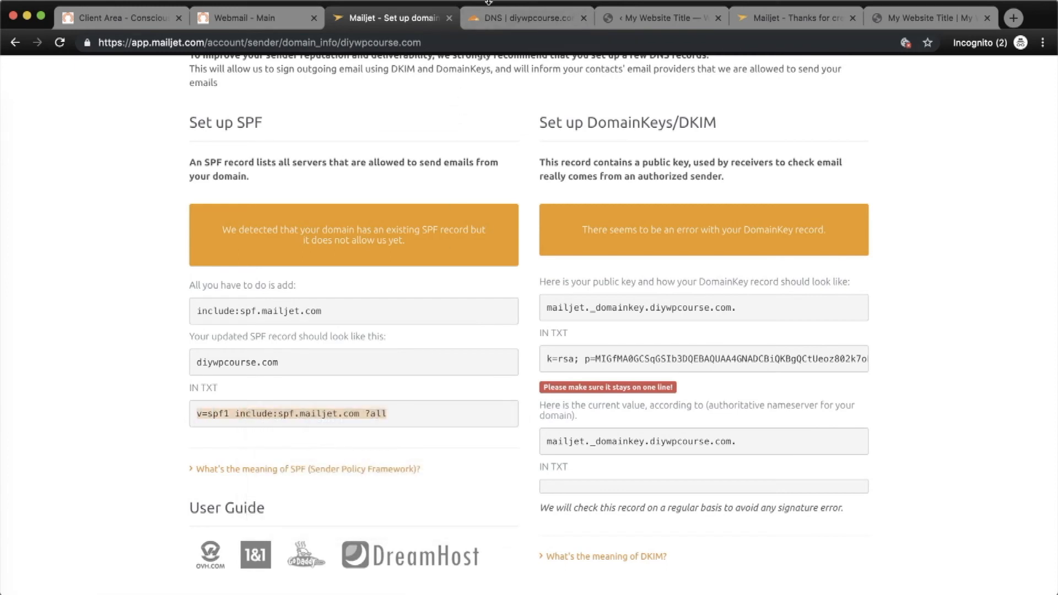
click(499, 18)
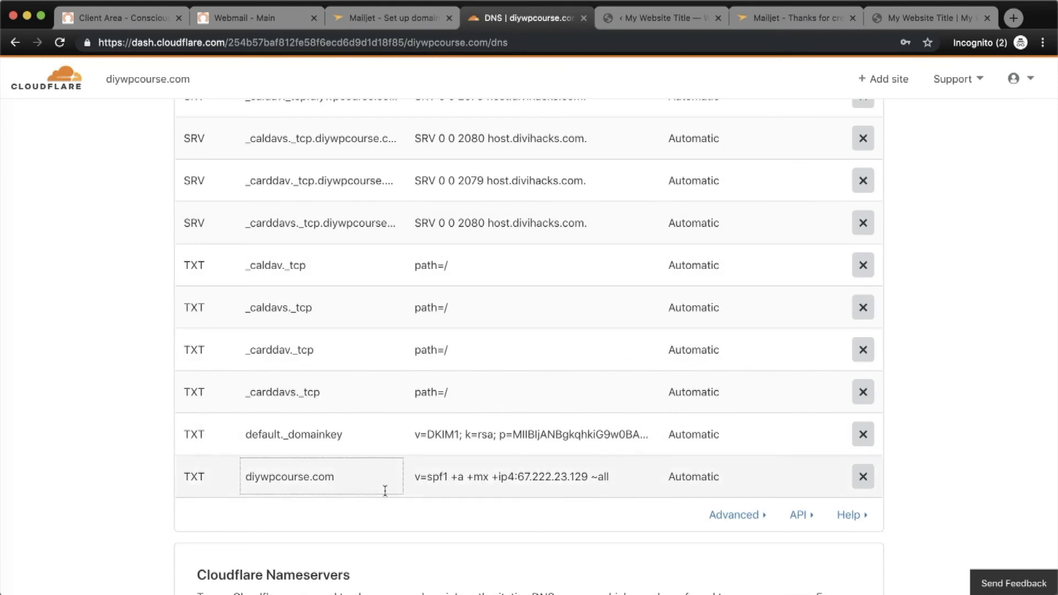
Replace the Cloudflare SPF TXT record content with Mailjet's SPF value and save it.
click(504, 481)
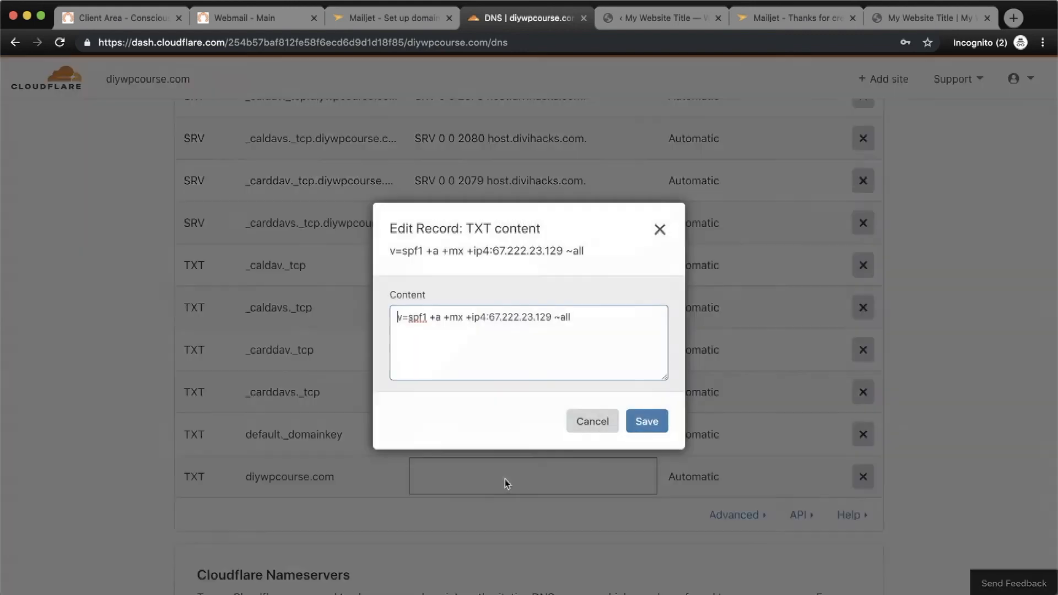
right_click(487, 346)
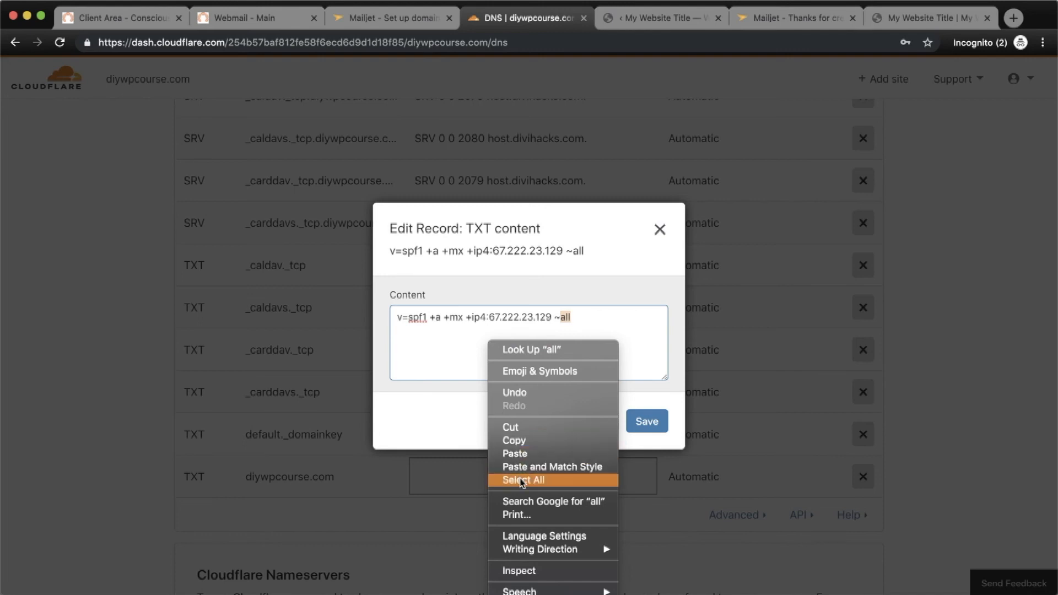
click(521, 480)
right_click(497, 349)
click(526, 457)
click(654, 424)
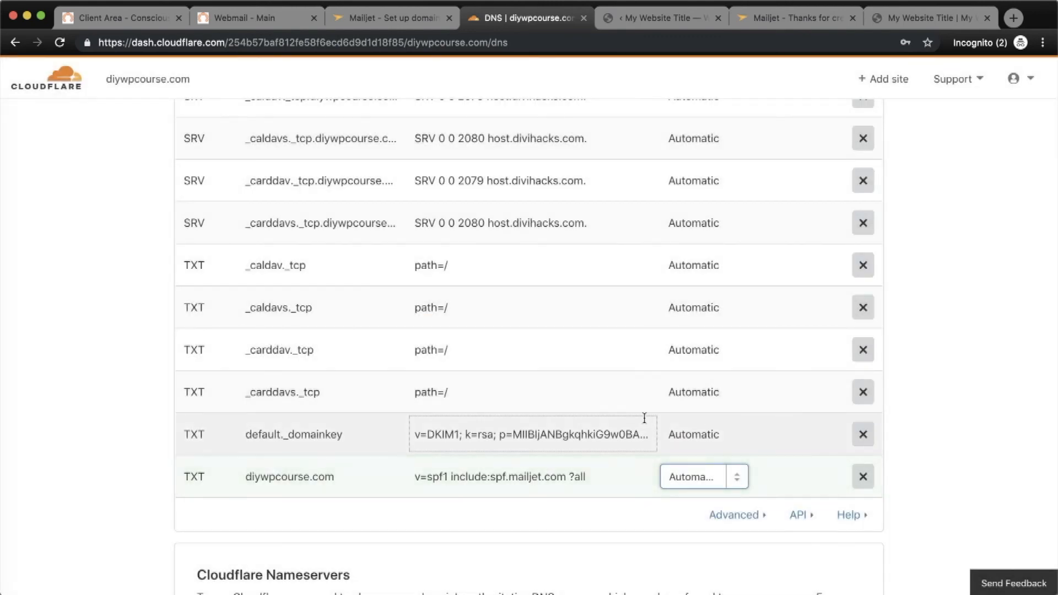
click(407, 19)
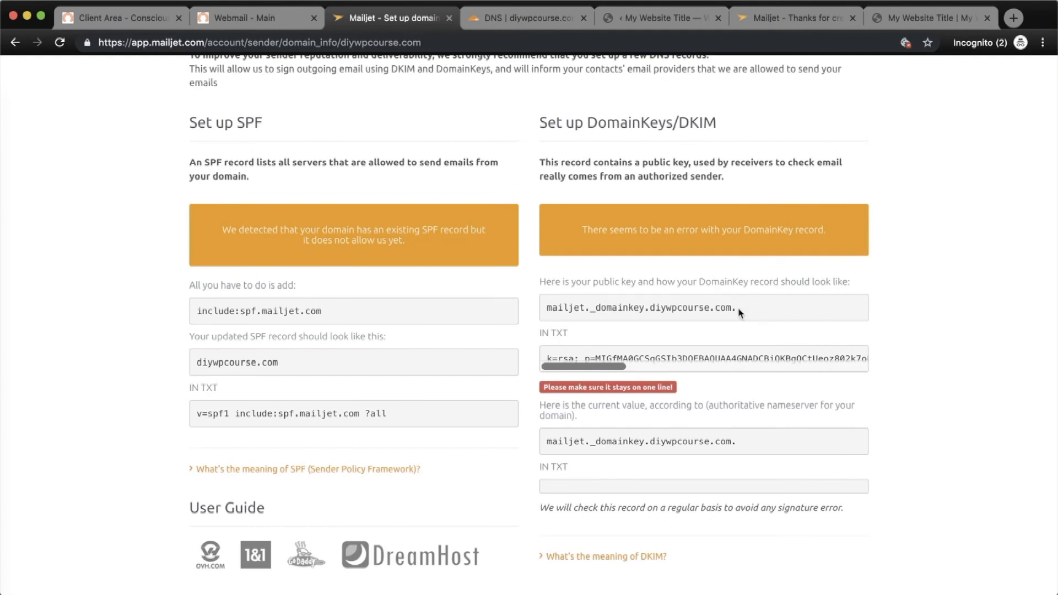
Rename the default._domainkey TXT record to Mailjet's mailjet._domainkey host name.
drag(744, 312, 546, 309)
scroll(584, 308, down, 1)
right_click(583, 305)
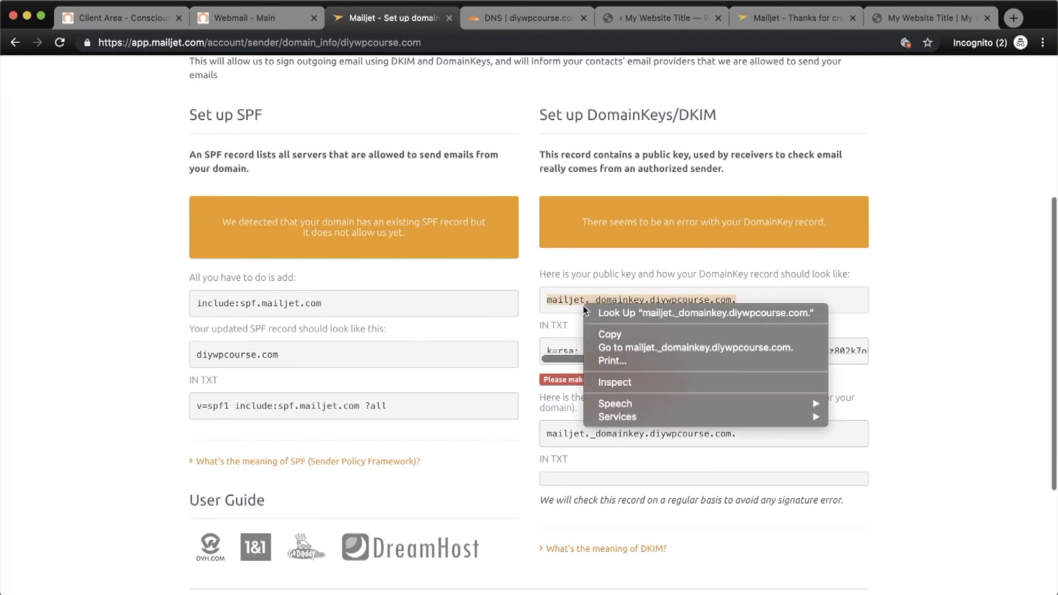
click(634, 337)
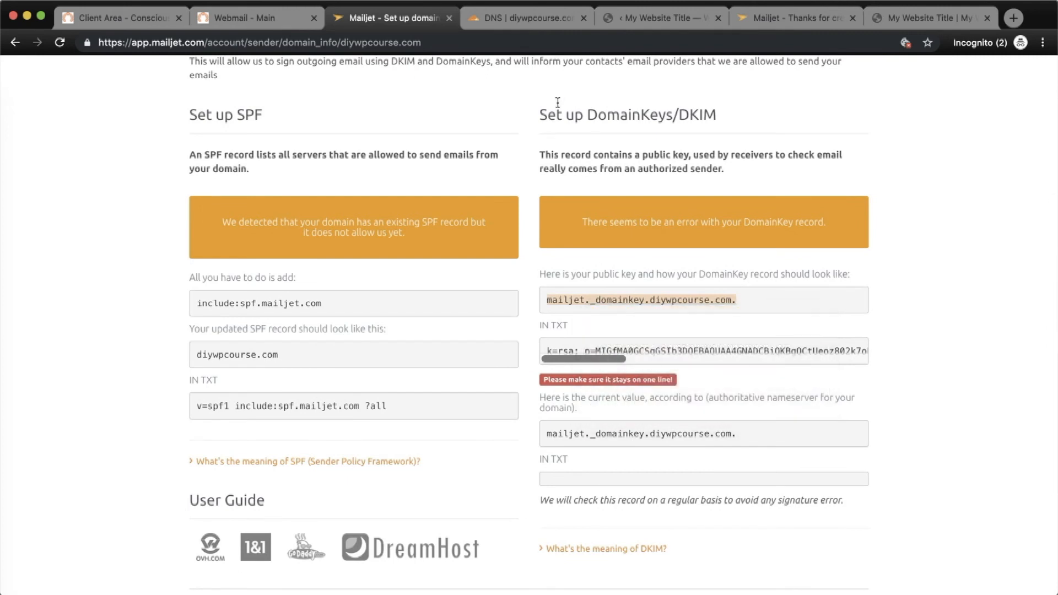
click(513, 21)
click(306, 445)
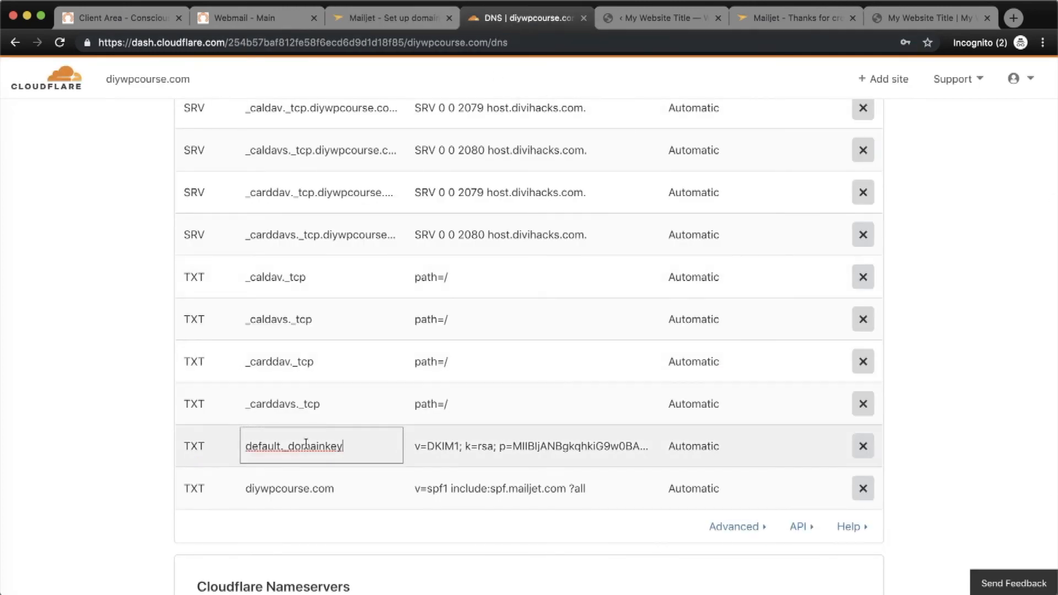
drag(351, 445, 237, 449)
right_click(270, 445)
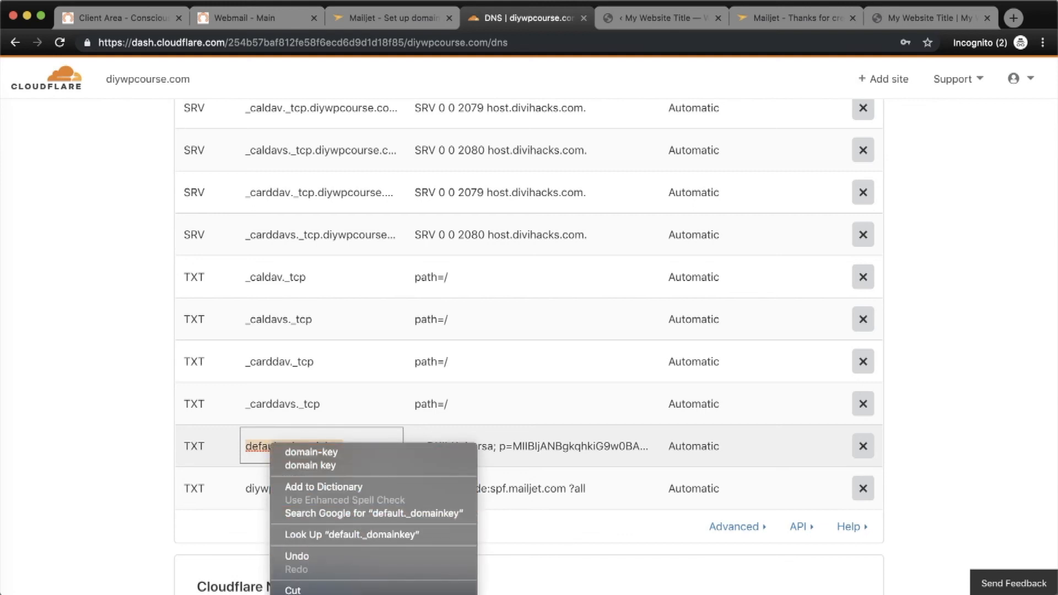
click(331, 594)
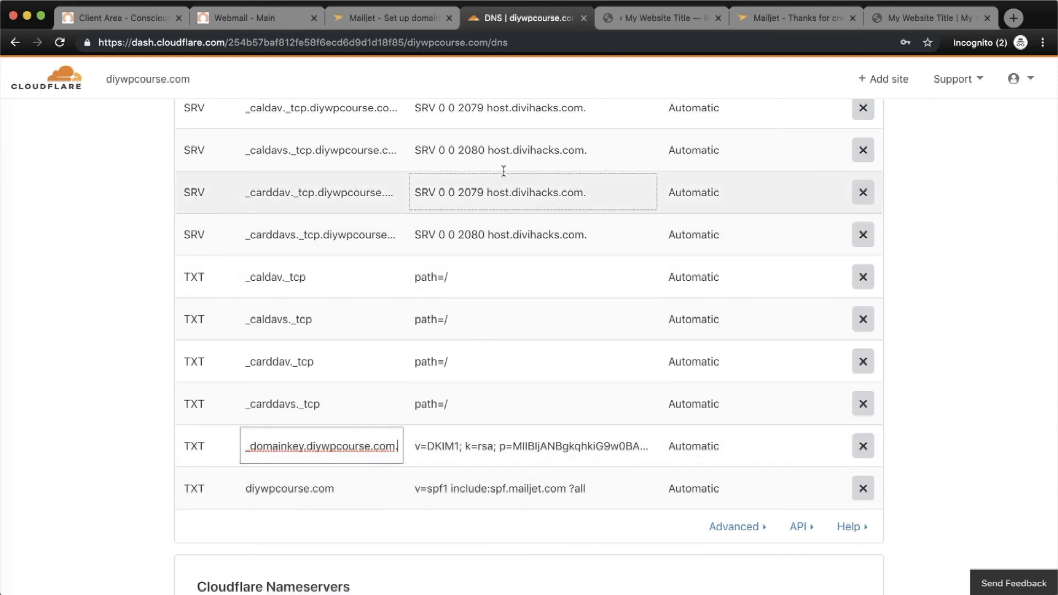
Open the DKIM record's content and copy Mailjet's k=rsa DKIM key.
scroll(488, 224, down, 5)
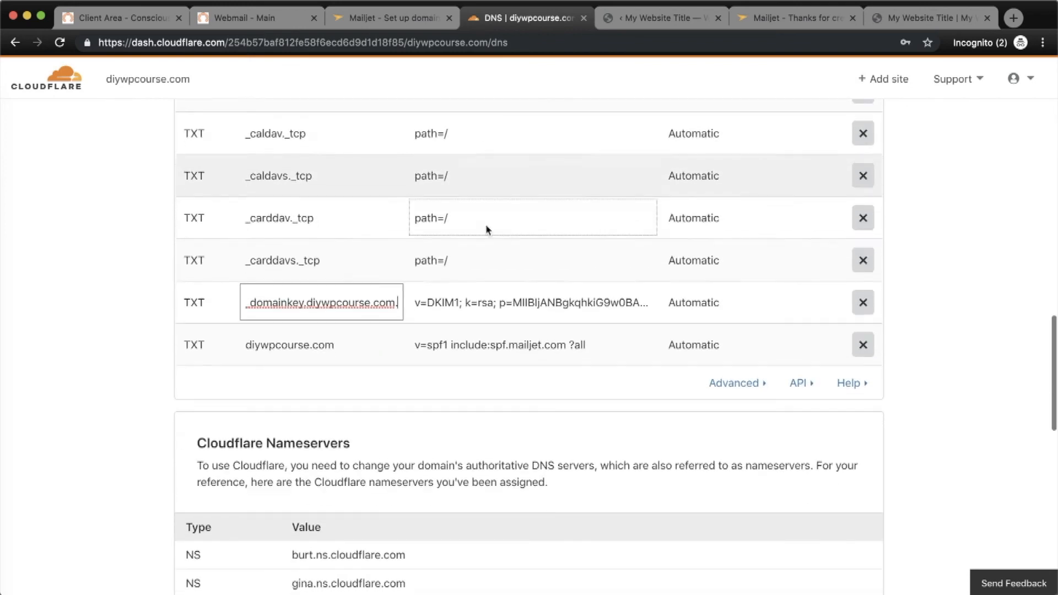
click(467, 307)
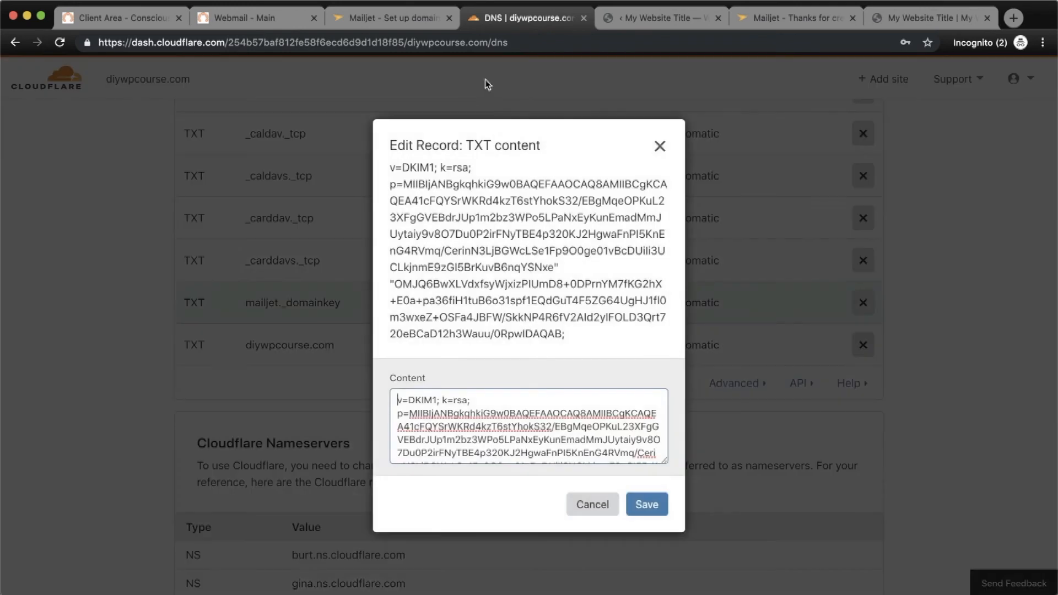
click(393, 20)
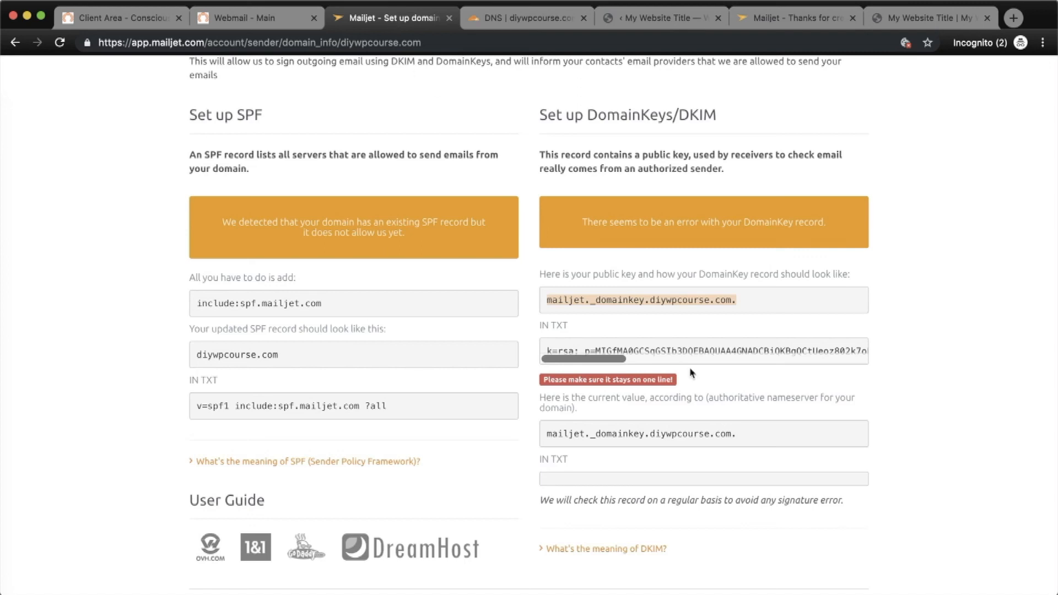
click(680, 348)
right_click(681, 347)
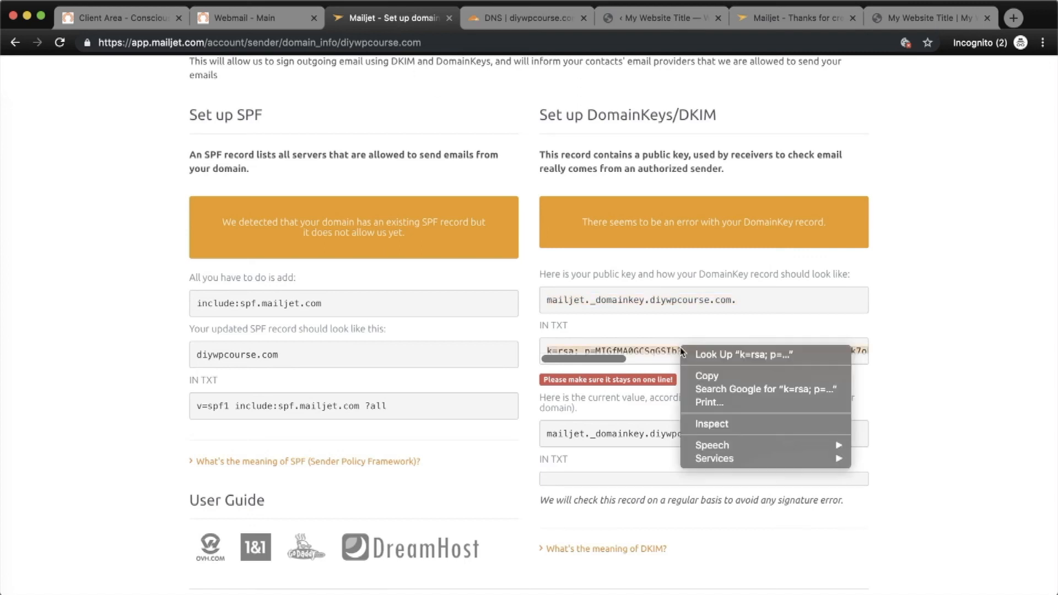
click(723, 378)
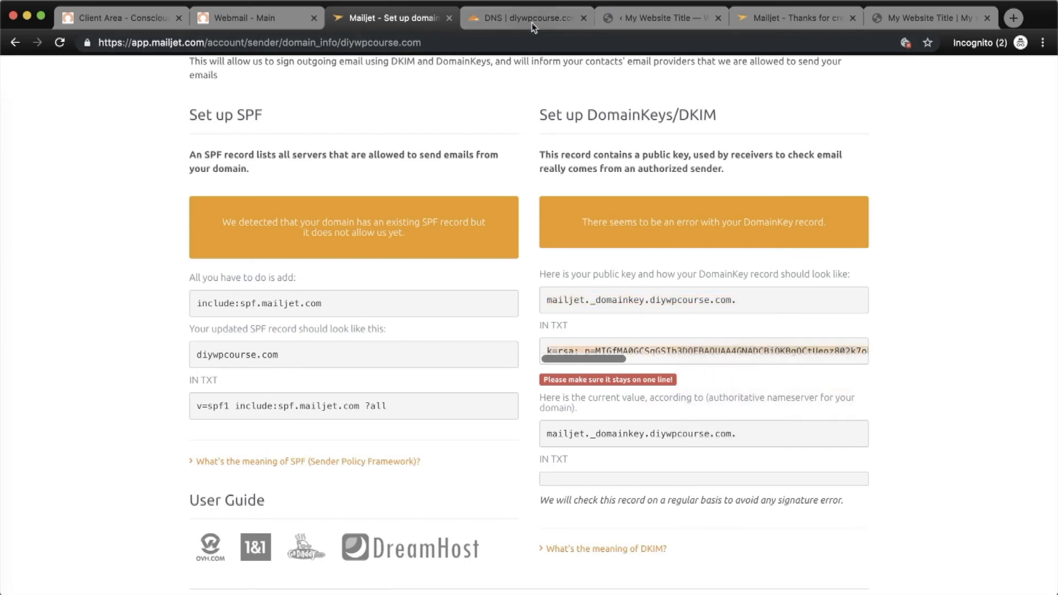
click(529, 19)
Replace the DKIM content with the k=rsa key, remove the trailing blank line, and save.
key(super+a)
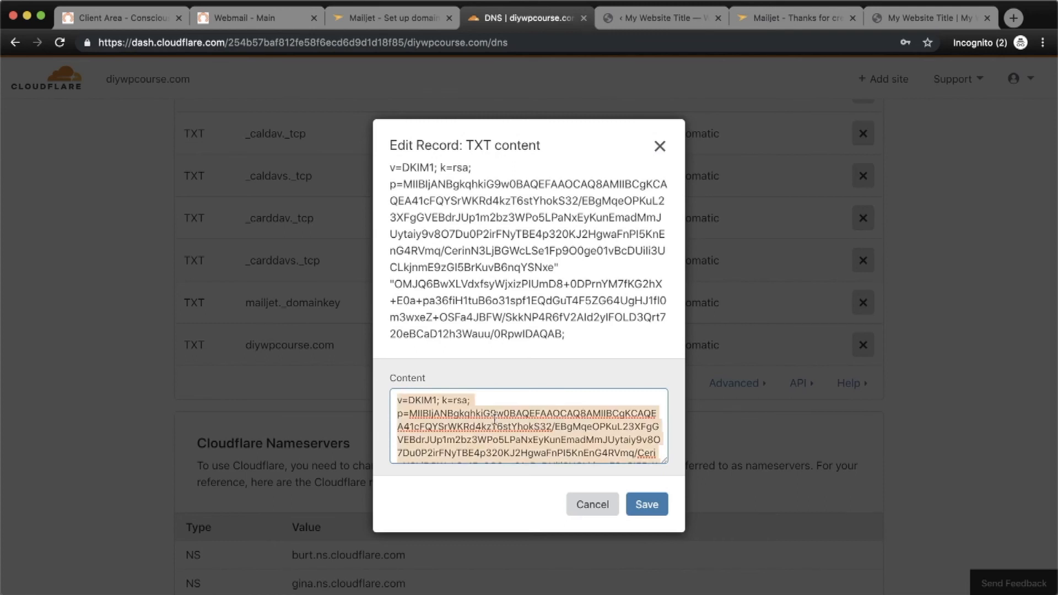
right_click(494, 420)
click(537, 530)
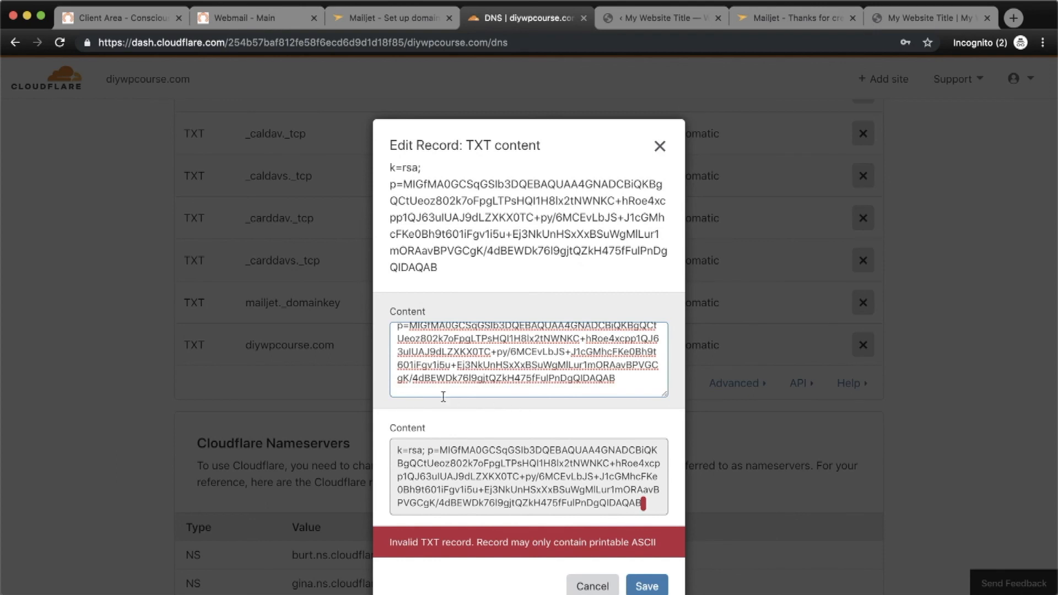
key(BackSpace)
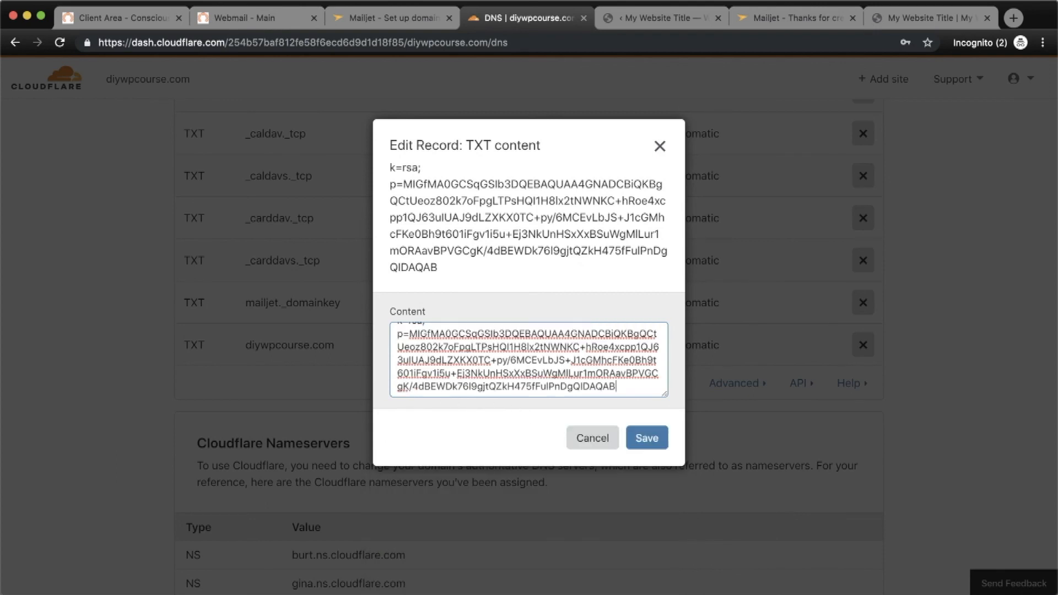
click(642, 439)
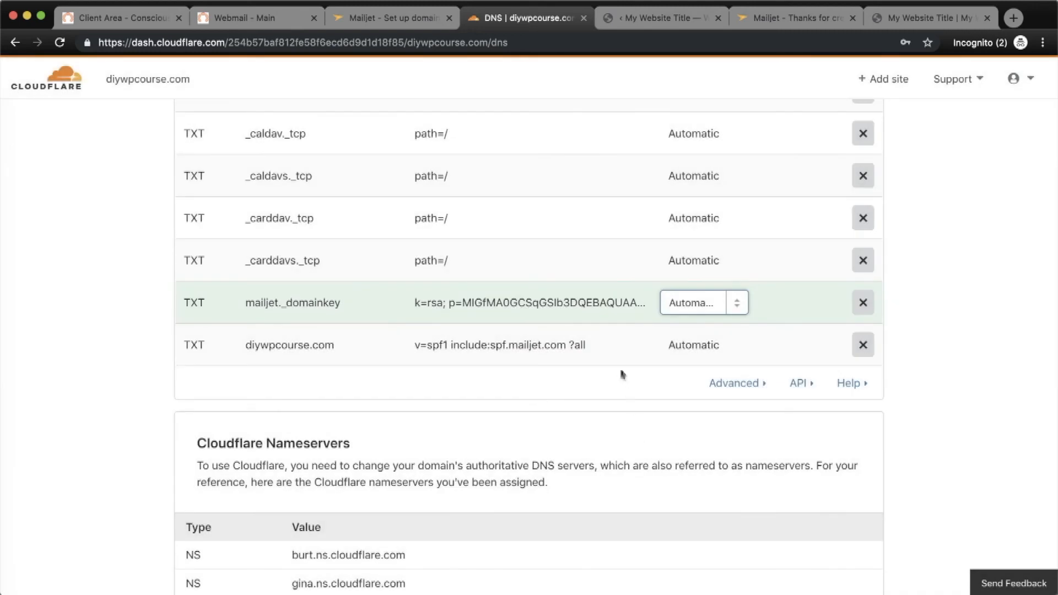
click(414, 21)
Force-refresh Mailjet's DNS check twice until SPF and DomainKey pass, then go back to Domains.
scroll(585, 421, down, 3)
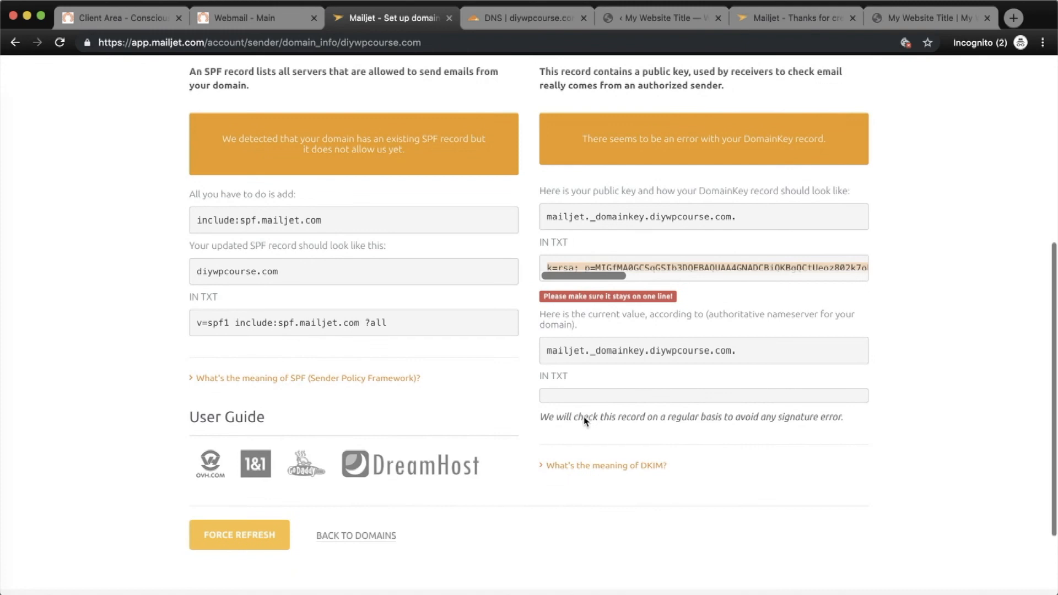
click(252, 546)
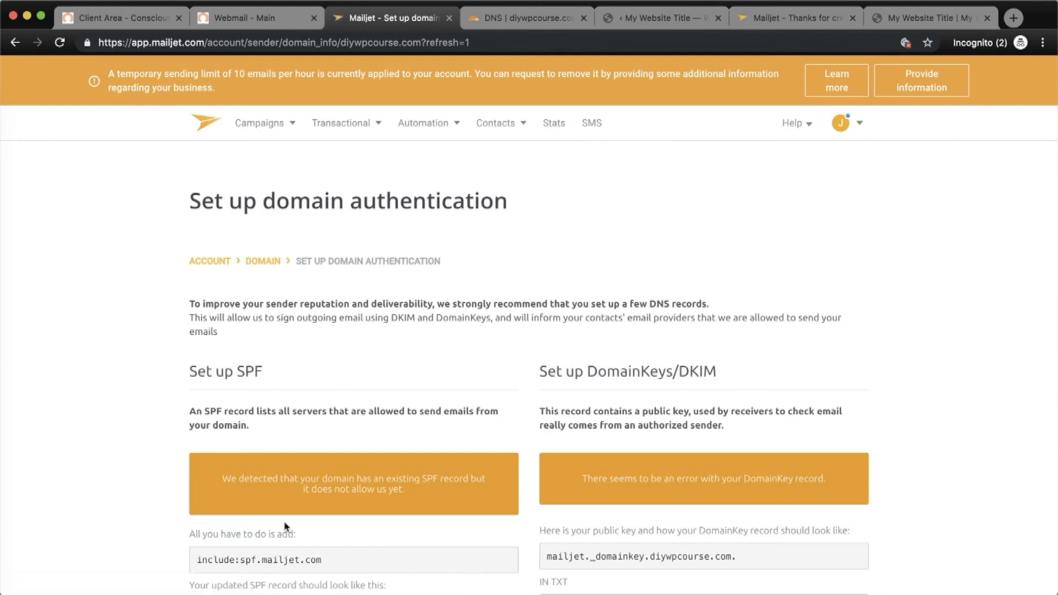
scroll(502, 463, down, 6)
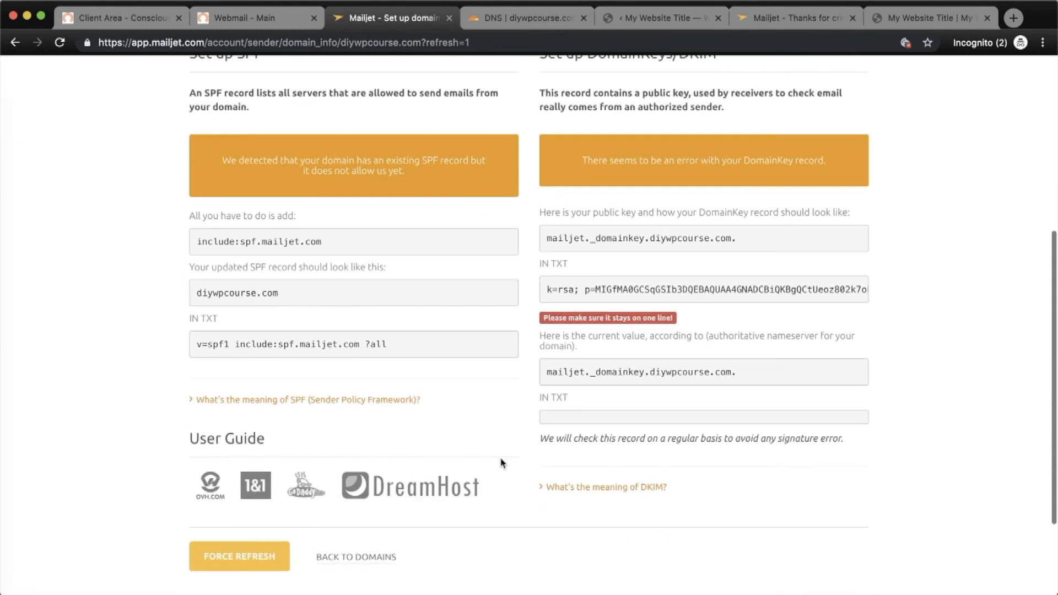
click(227, 557)
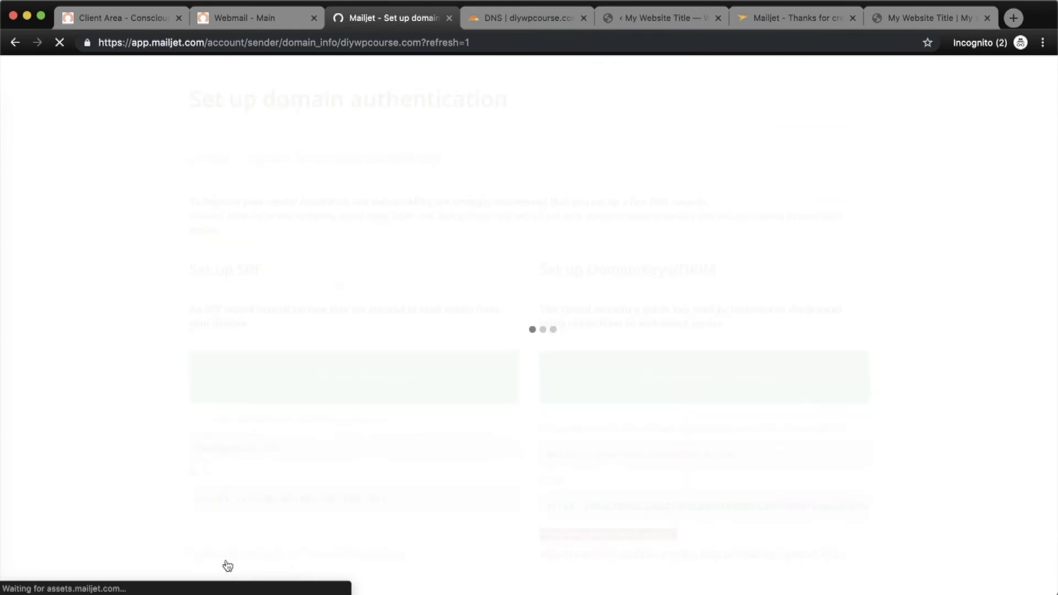
scroll(624, 483, down, 5)
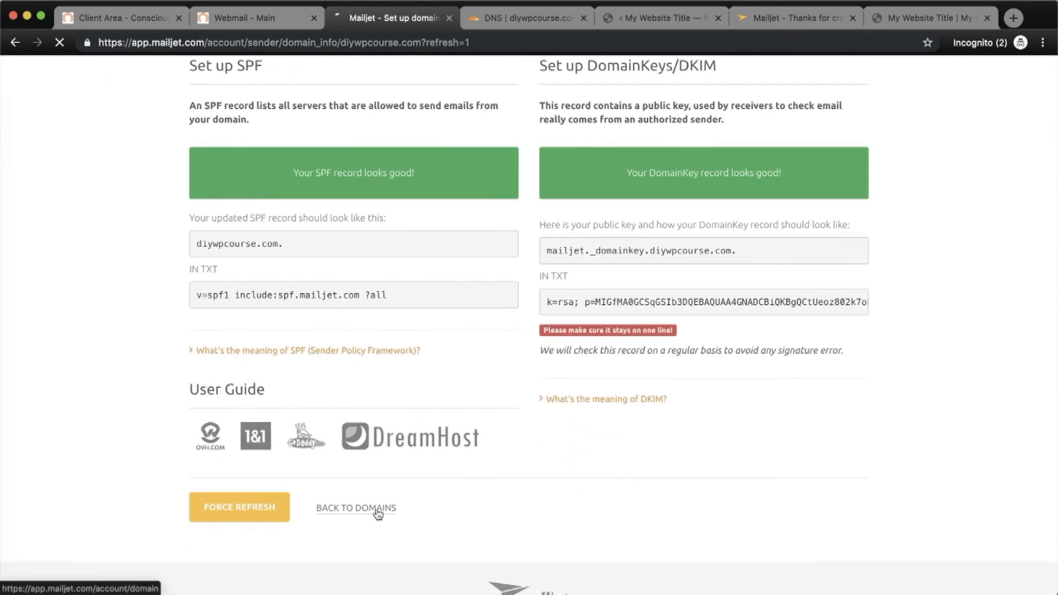
click(378, 512)
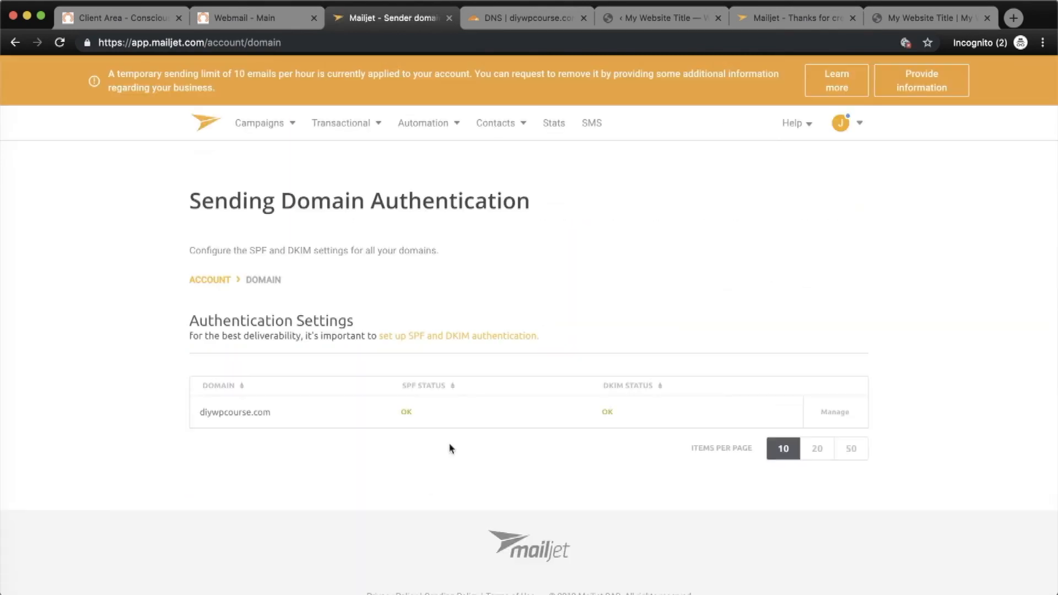